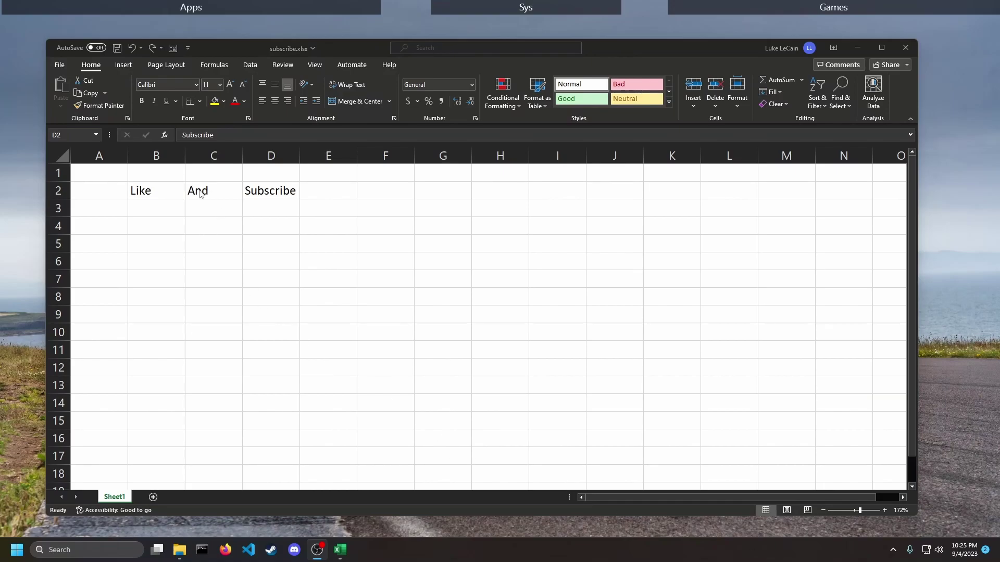
# - Correct cell B2 to read 'Likes', add a blank Sheet2, and return to Sheet1
pyautogui.doubleClick(168, 191)
pyautogui.write('sfsefe')
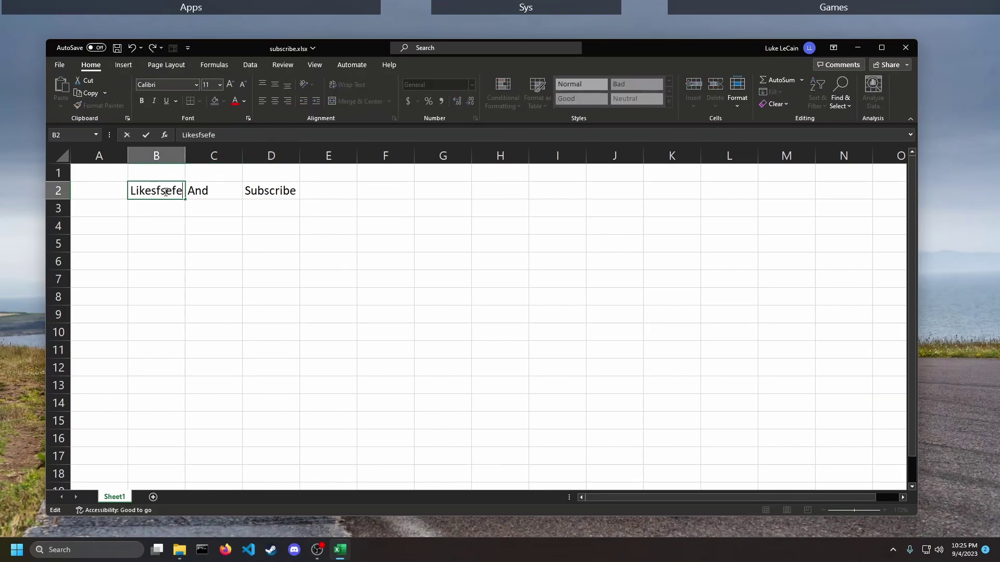
pyautogui.press('BackSpace')
pyautogui.press('BackSpace')
pyautogui.press('BackSpace')
pyautogui.press('BackSpace')
pyautogui.press('BackSpace')
pyautogui.click(179, 249)
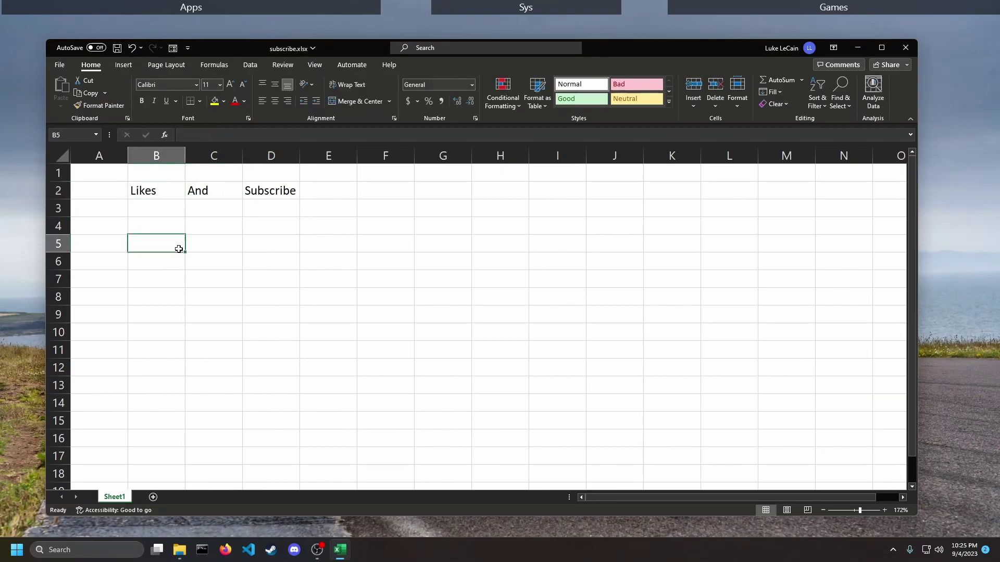
pyautogui.click(153, 497)
pyautogui.click(115, 498)
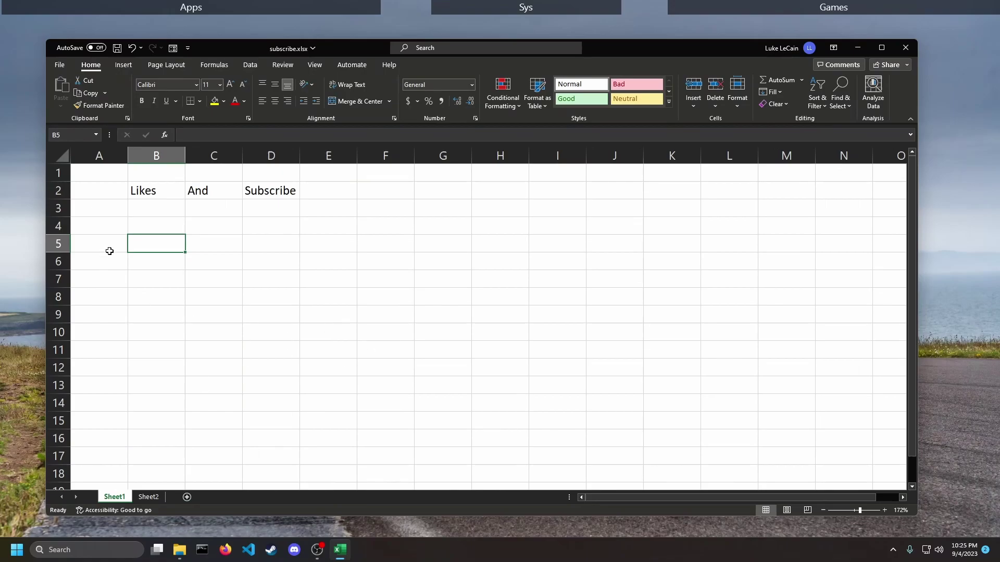
# - Protect Sheet1 through File > Info > Protect Current Sheet with a password, entered and confirmed
pyautogui.click(59, 65)
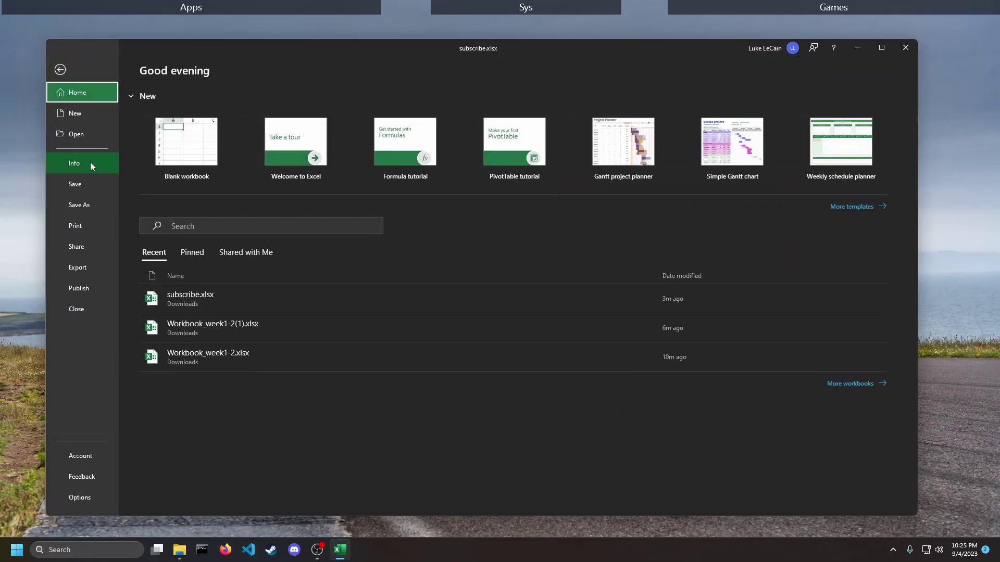
pyautogui.click(90, 165)
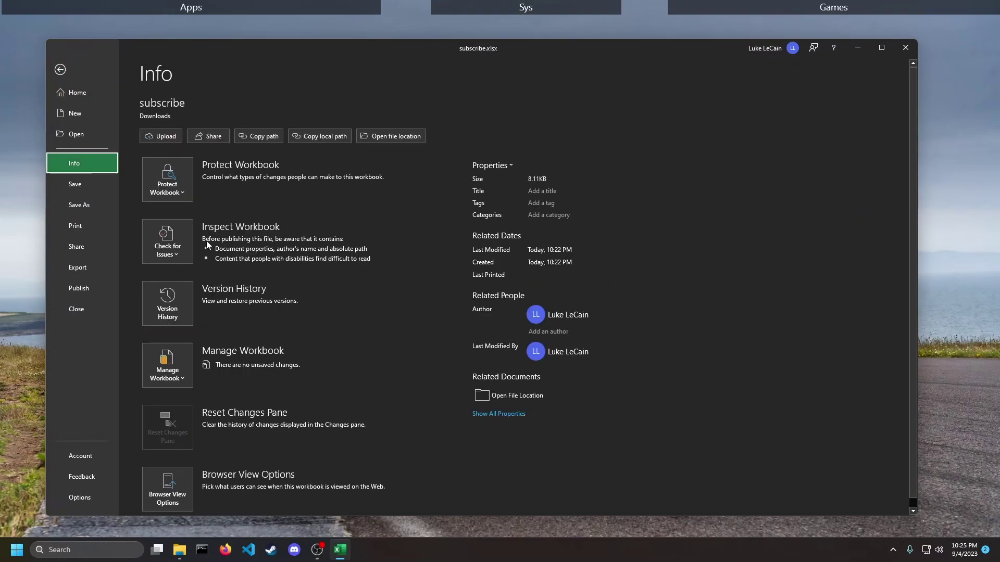
pyautogui.click(170, 193)
pyautogui.click(201, 281)
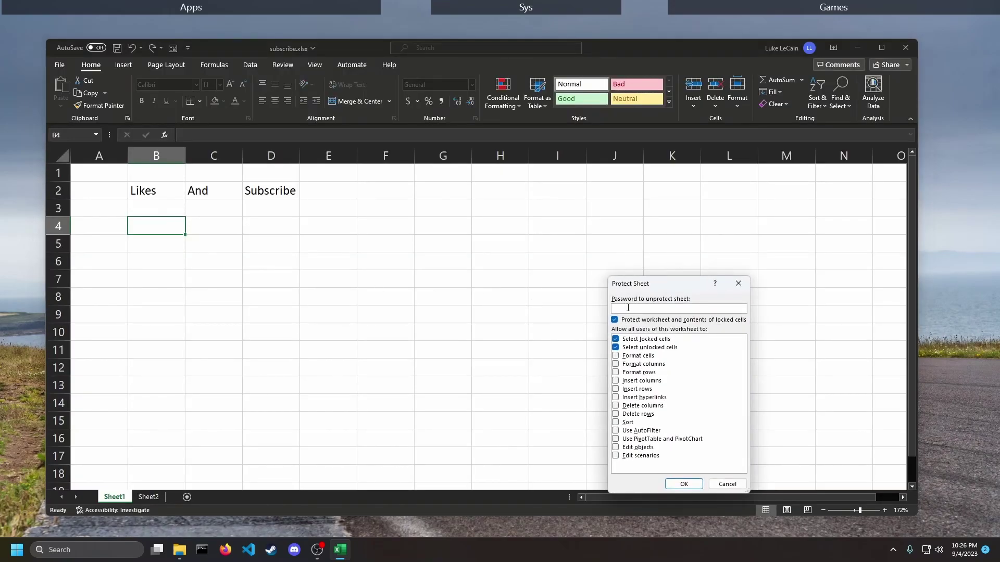
pyautogui.write('1234')
pyautogui.press('Return')
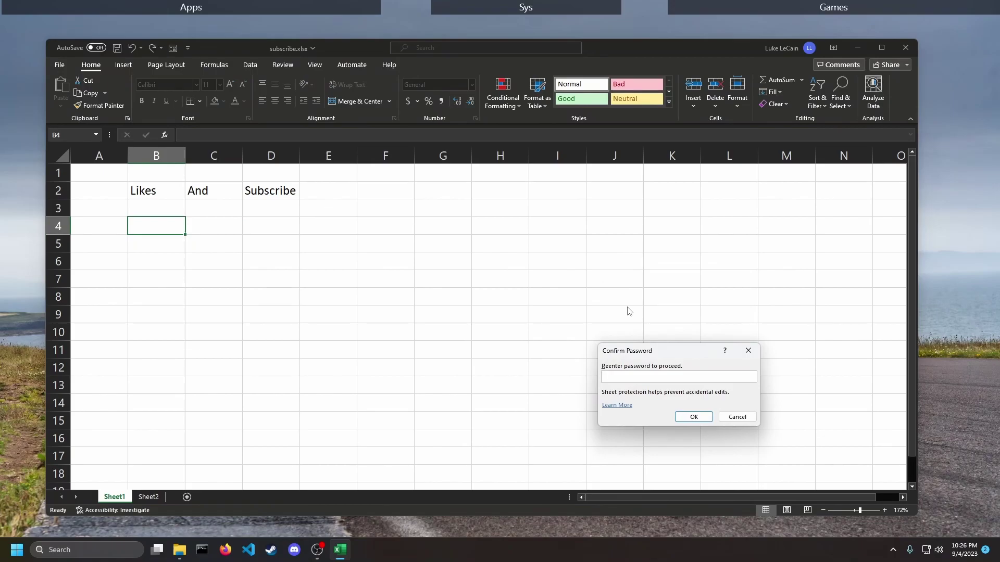
pyautogui.write('1234')
pyautogui.press('Return')
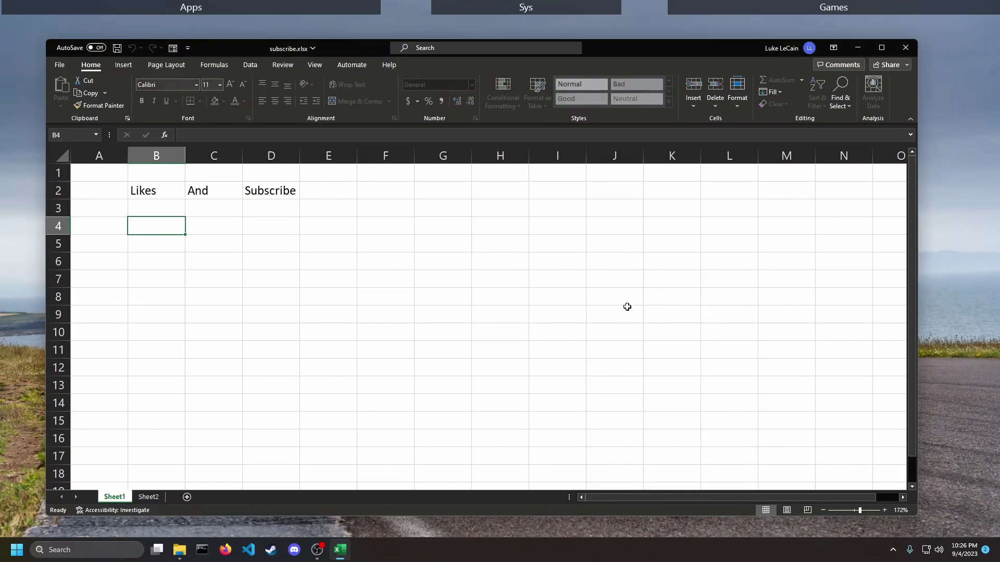
pyautogui.doubleClick(274, 227)
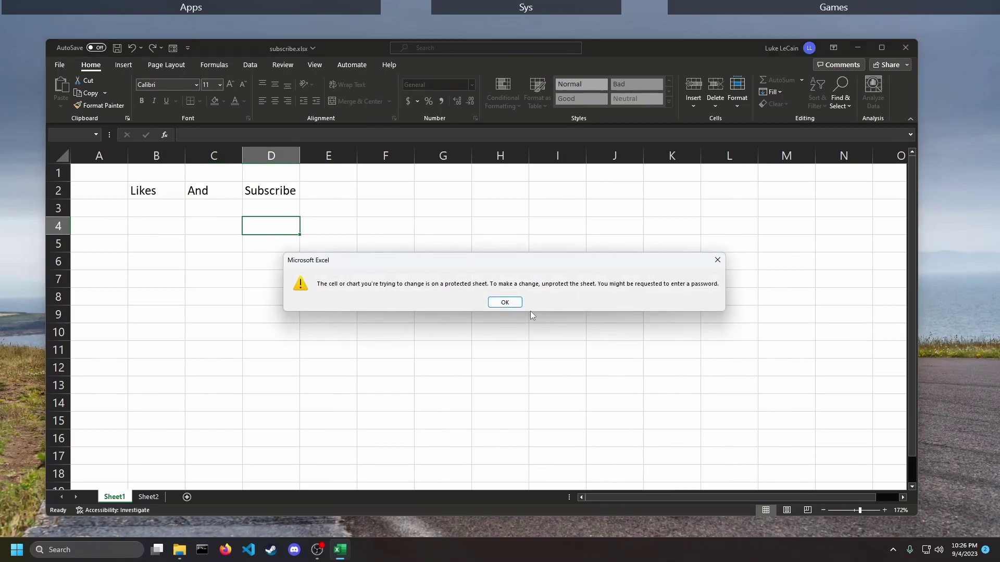
pyautogui.click(505, 303)
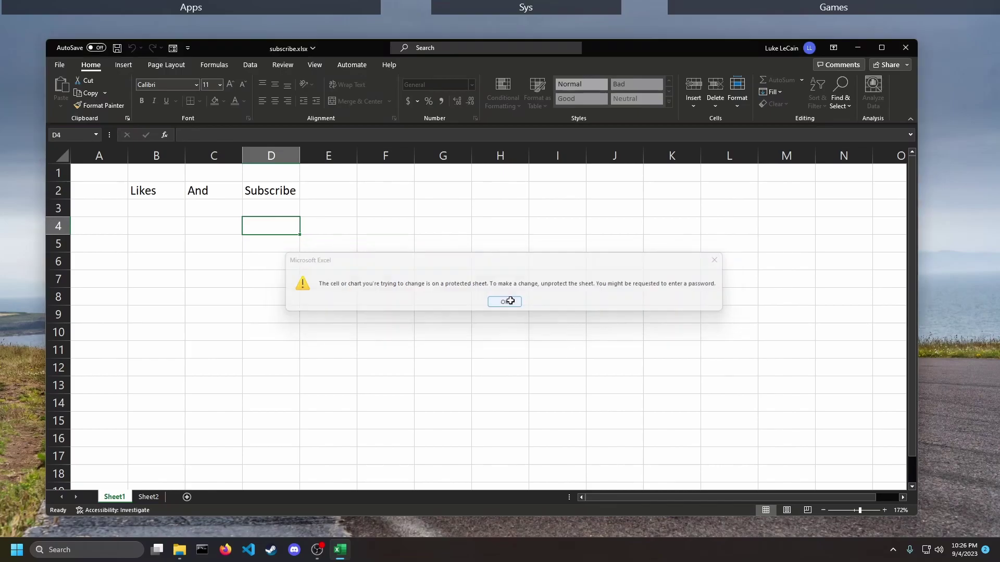
# - Apply Protect Workbook Structure with a confirmed password, then save subscribe.xlsx with Ctrl+S
pyautogui.click(58, 66)
pyautogui.click(74, 163)
pyautogui.click(177, 193)
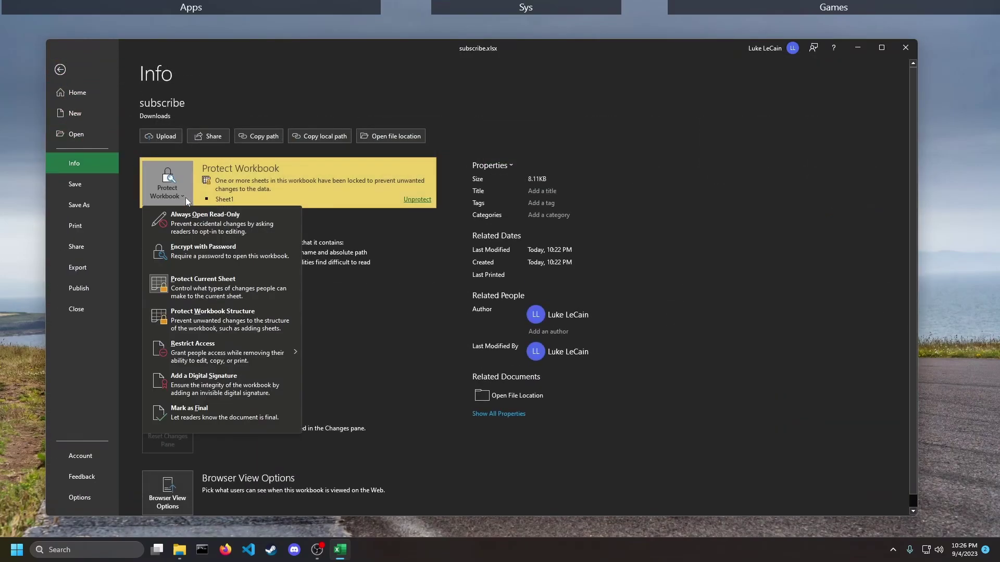
pyautogui.click(204, 324)
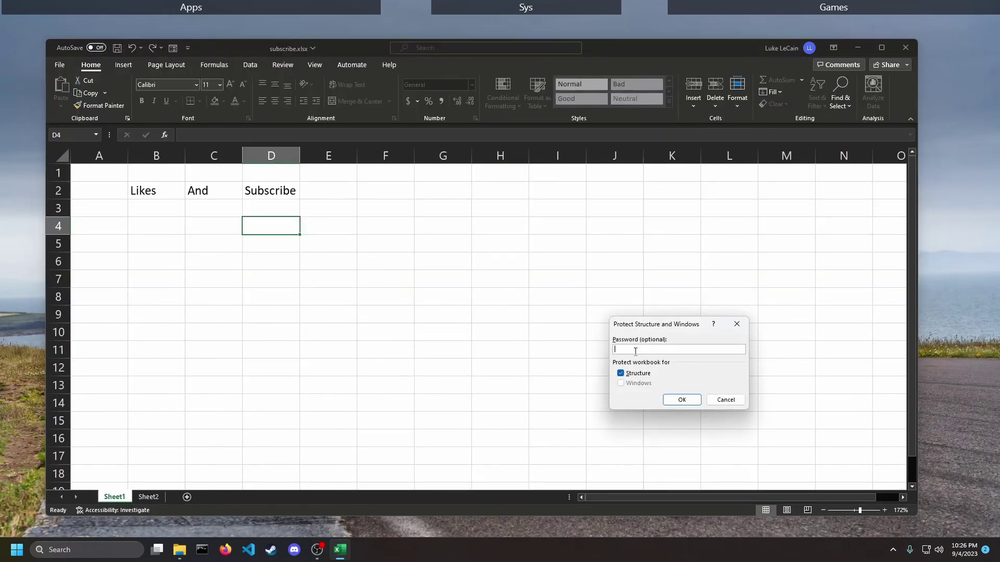
pyautogui.write('123')
pyautogui.press('Return')
pyautogui.write('123')
pyautogui.press('Return')
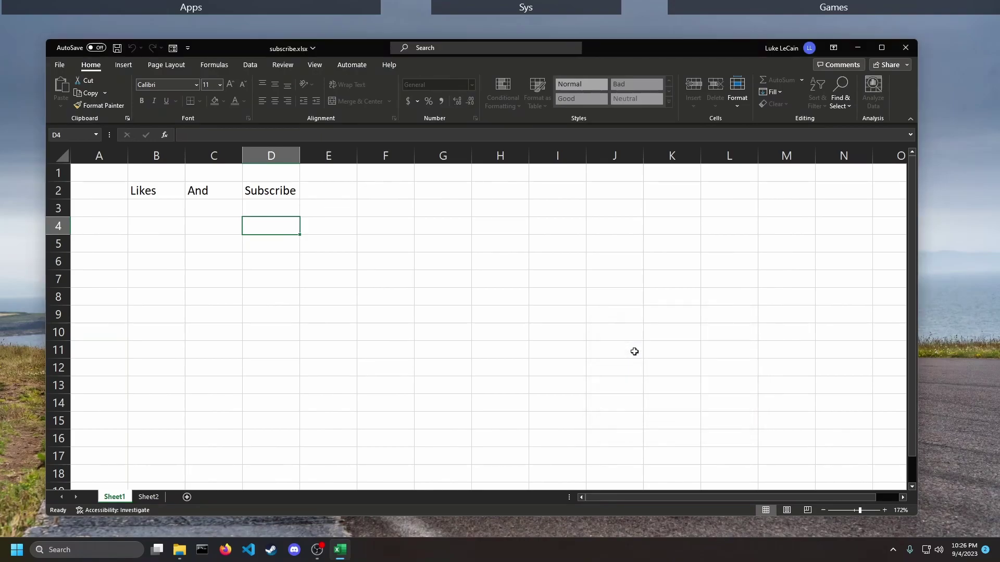
pyautogui.hotkey('ctrl', 's')
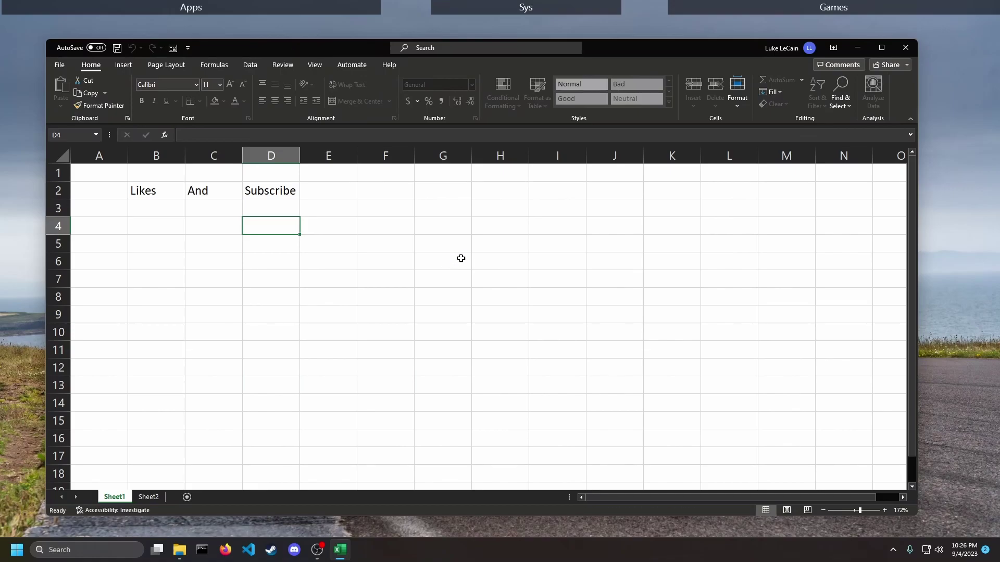
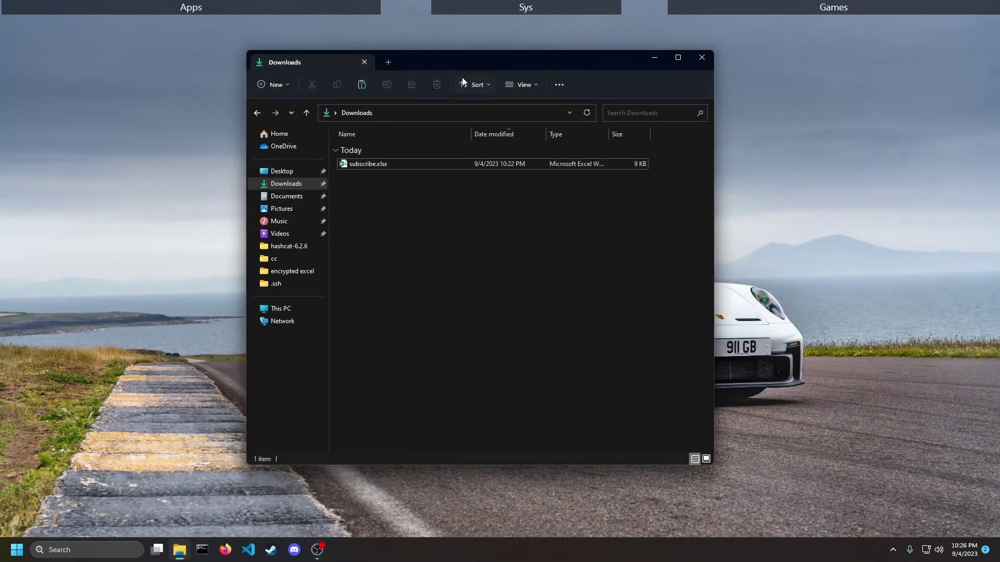
# - Paste Workbook_week1-2.xlsx into Downloads, then delete that stray workbook
pyautogui.moveTo(469, 60); pyautogui.dragTo(639, 84)
pyautogui.rightClick(584, 191)
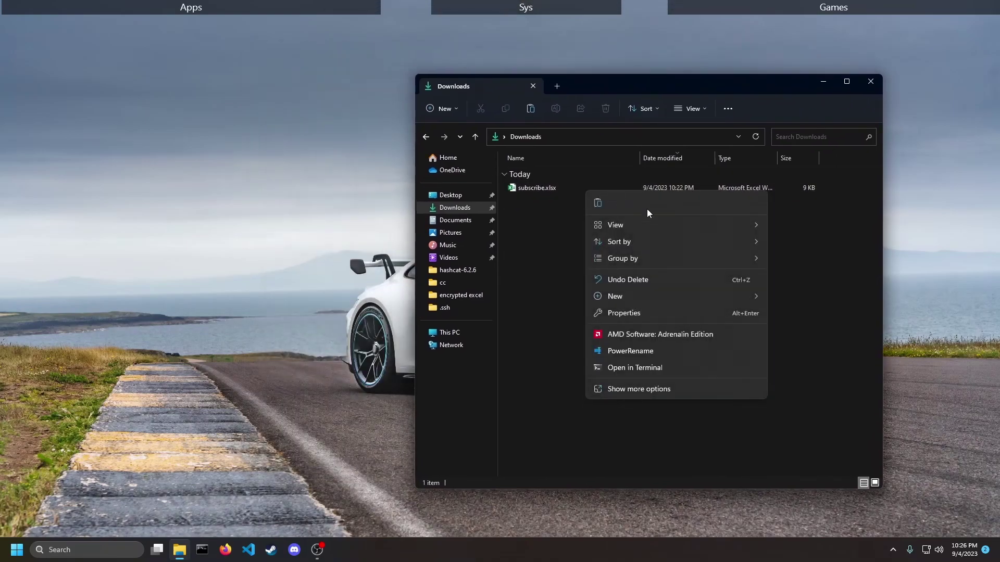
pyautogui.click(597, 203)
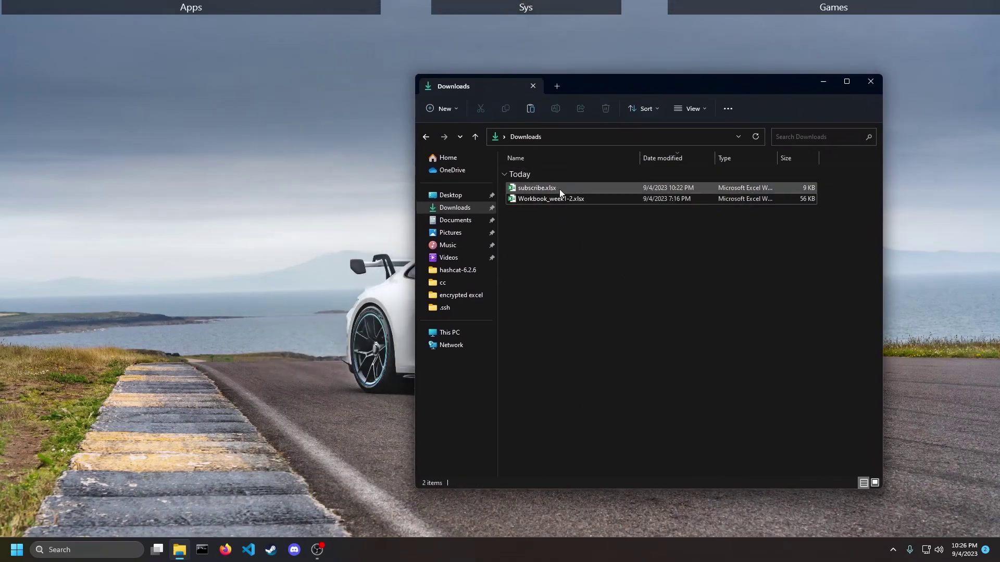
pyautogui.click(564, 198)
pyautogui.press('Delete')
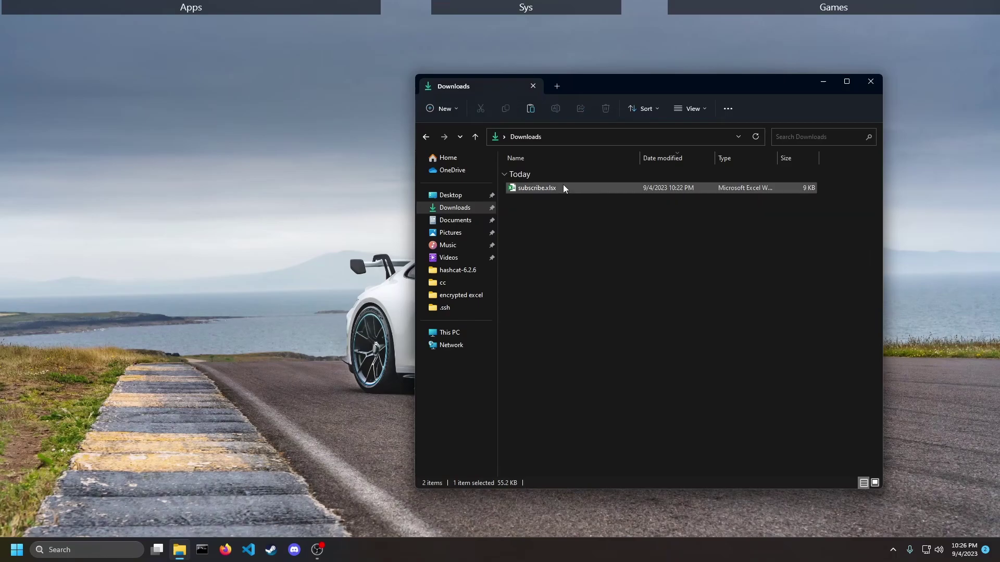
# - Duplicate subscribe.xlsx in Downloads to create subscribe - Copy.xlsx
pyautogui.rightClick(563, 183)
pyautogui.click(603, 198)
pyautogui.click(592, 229)
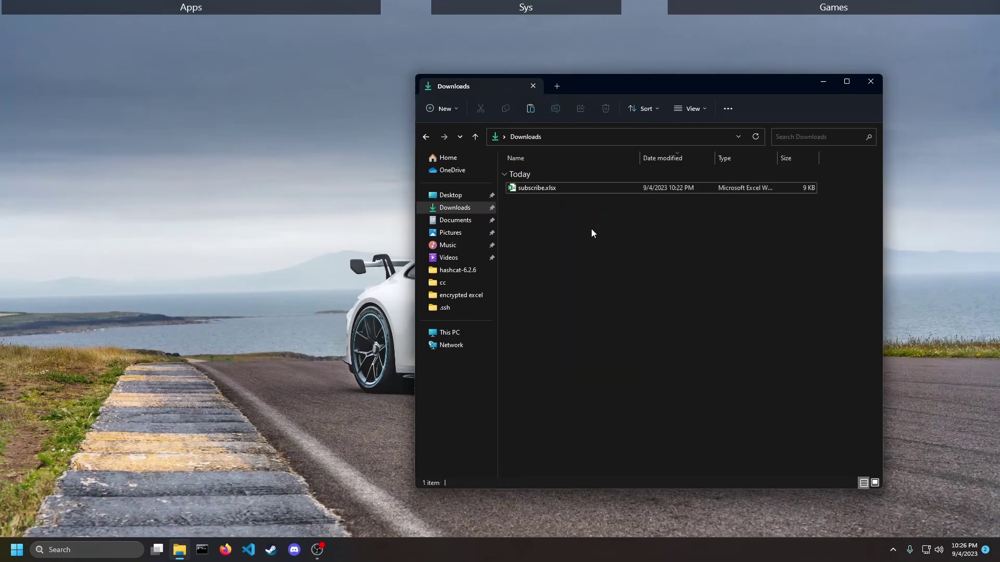
pyautogui.hotkey('ctrl', 'v')
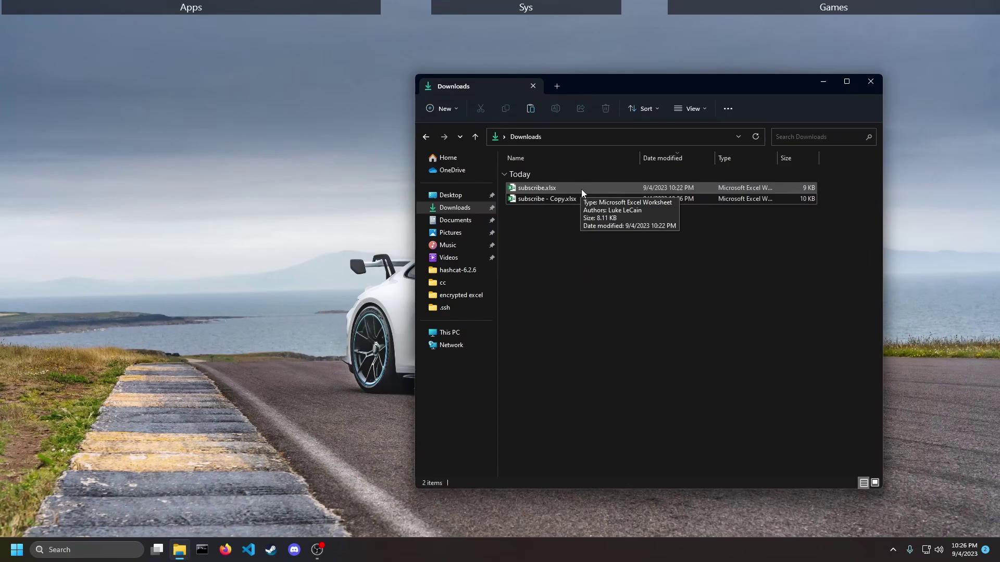
pyautogui.rightClick(581, 189)
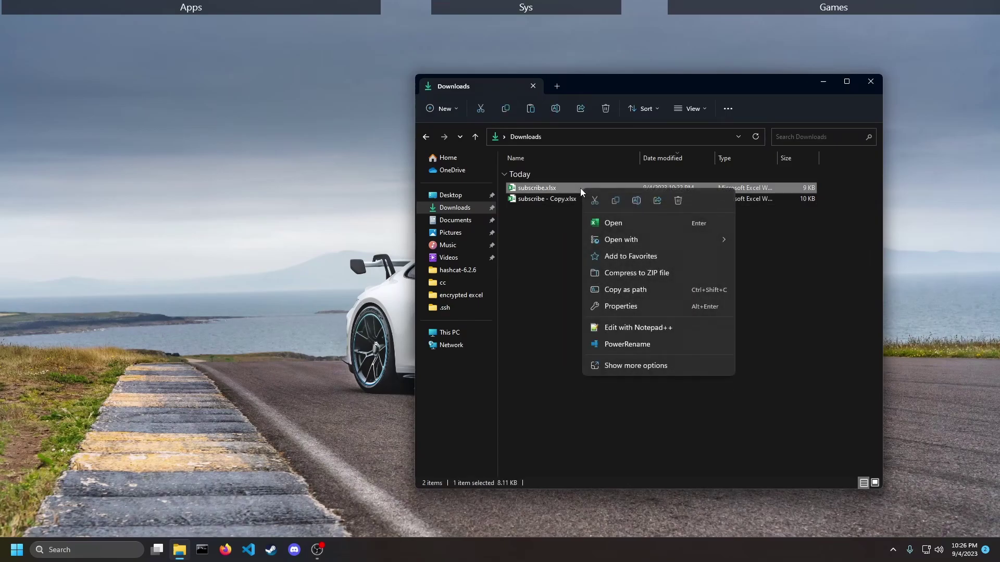
# - Rename subscribe.xlsx to subscribe.zip, confirming the extension-change warning
pyautogui.click(636, 200)
pyautogui.moveTo(557, 189); pyautogui.dragTo(547, 190)
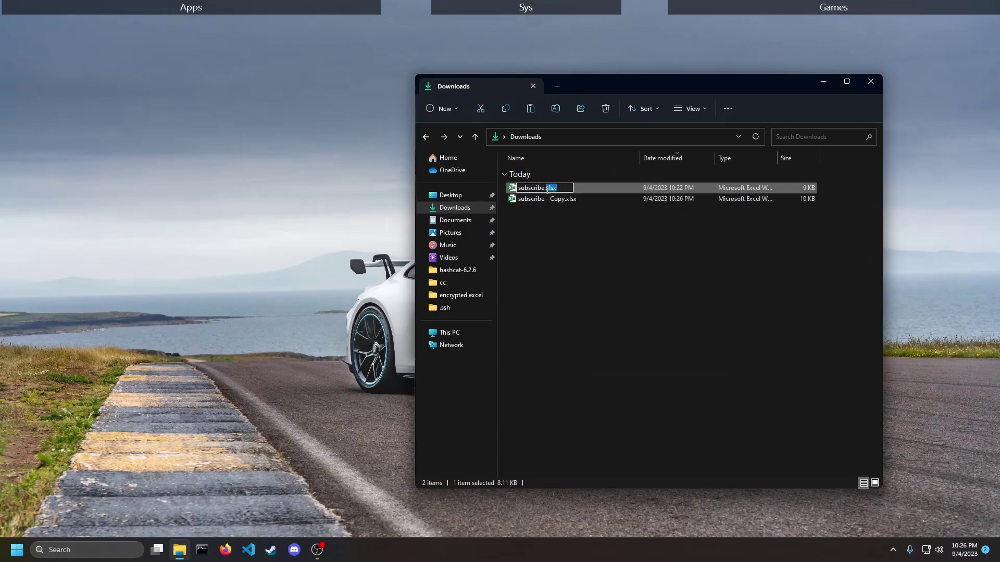
pyautogui.write('zip')
pyautogui.press('Return')
pyautogui.click(547, 278)
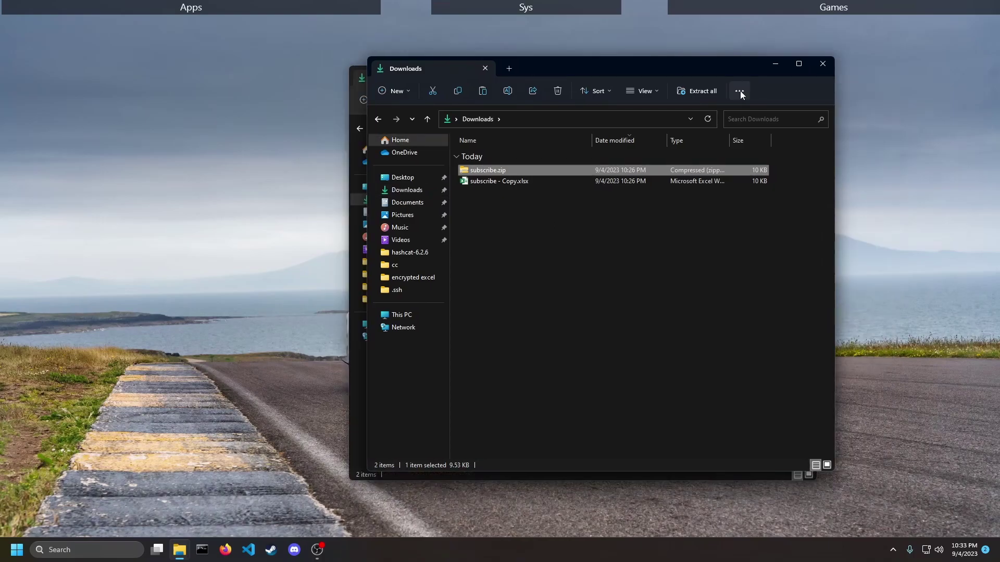
pyautogui.click(739, 91)
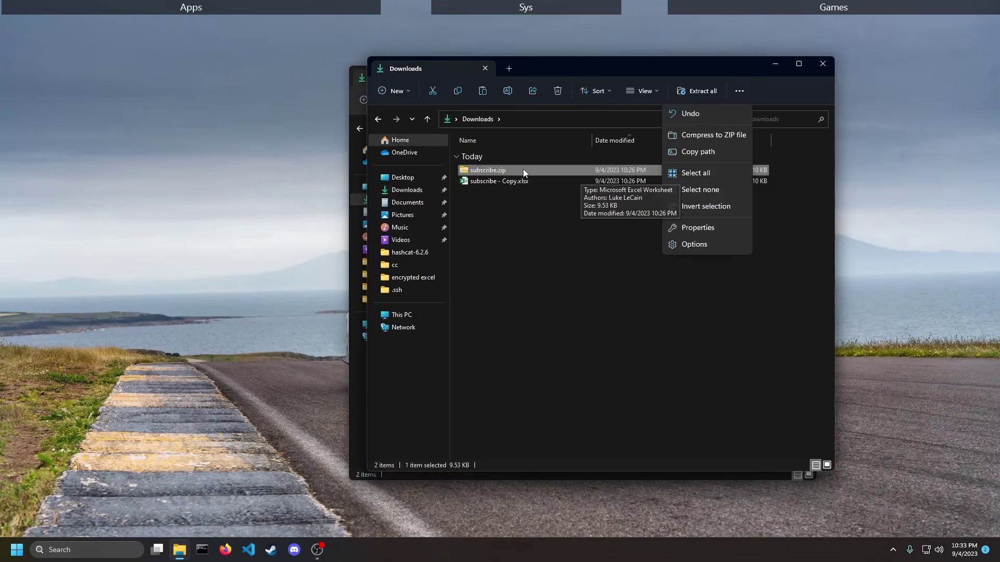
pyautogui.click(695, 244)
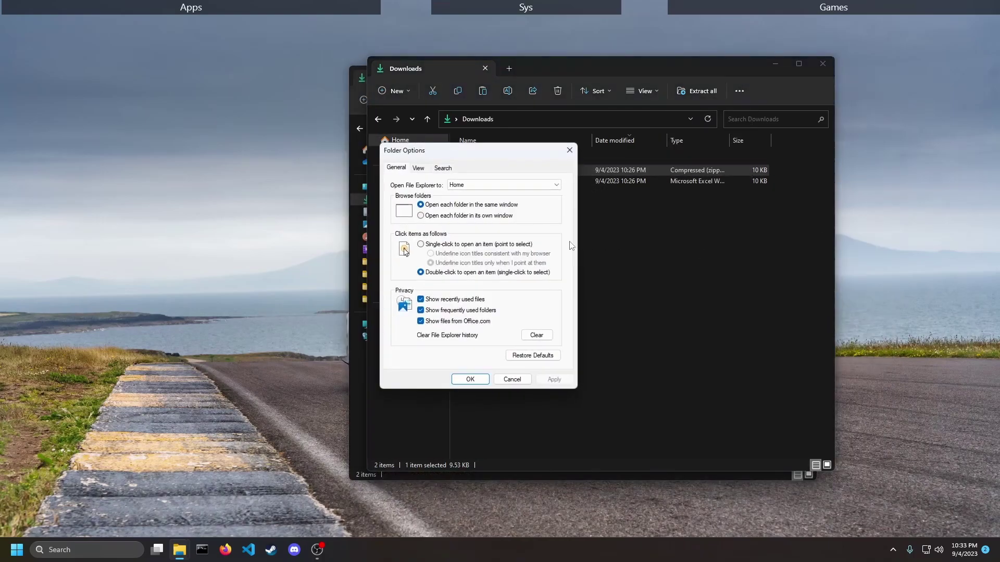
pyautogui.click(418, 168)
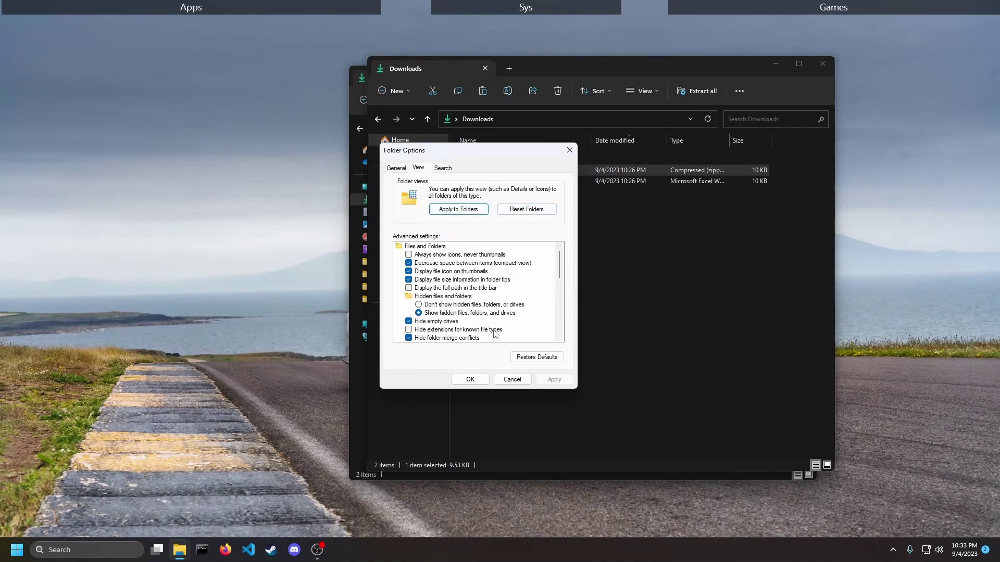
pyautogui.click(467, 379)
# - Open subscribe.zip with 7-Zip File Manager to list docProps, xl, _rels and [Content_Types].xml
pyautogui.rightClick(509, 170)
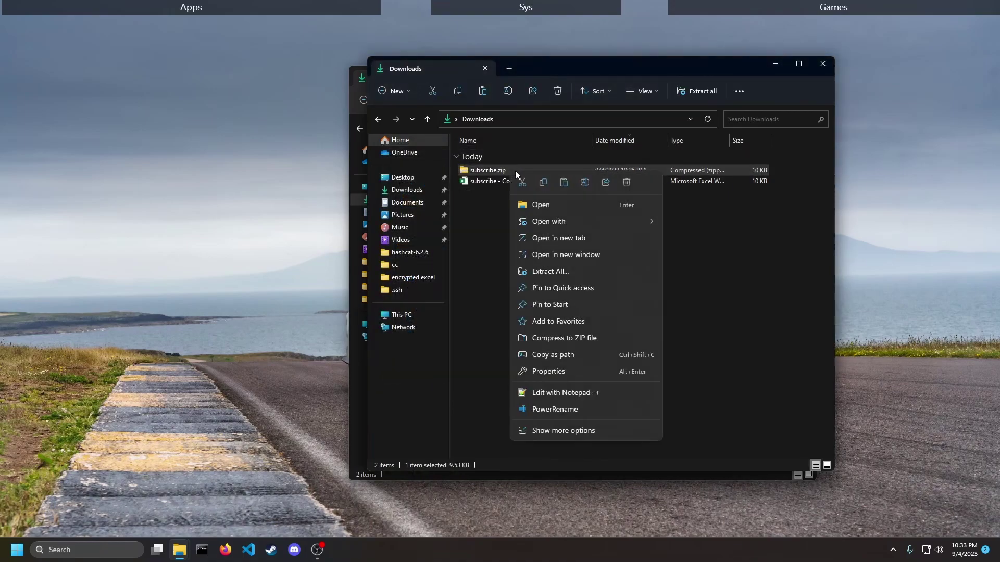
pyautogui.moveTo(599, 222)
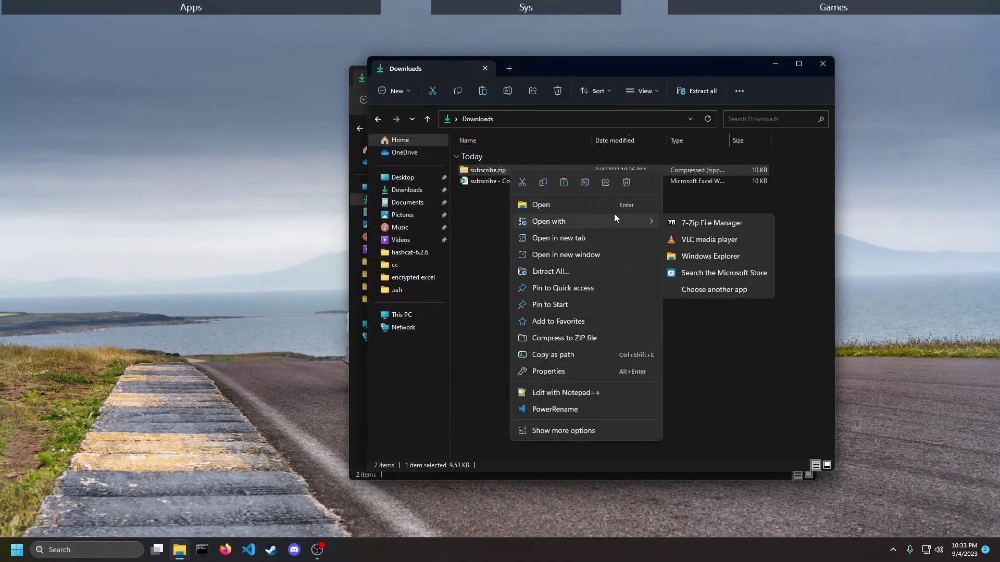
pyautogui.click(701, 223)
pyautogui.moveTo(558, 96); pyautogui.dragTo(558, 111)
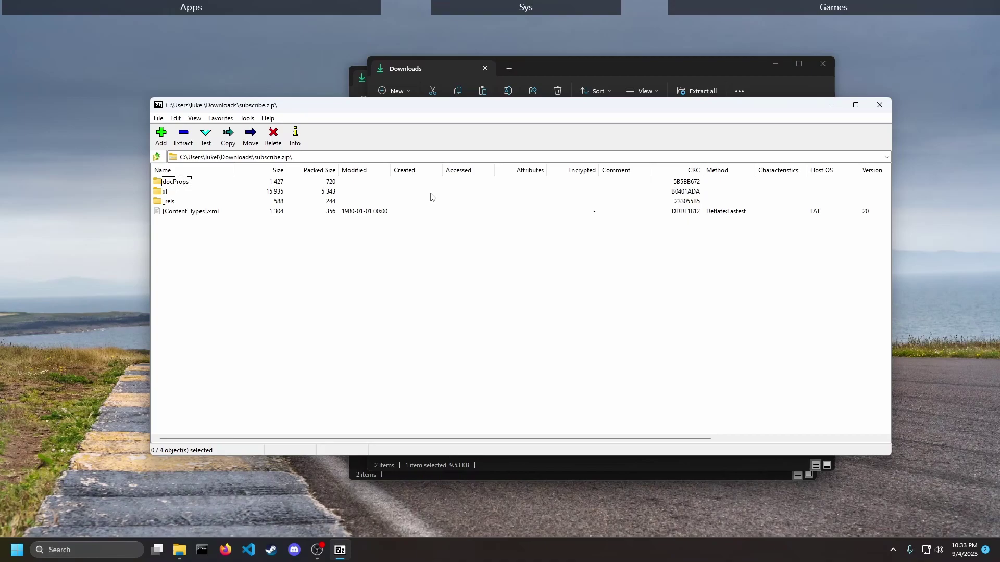
# - Browse into the archive's xl\worksheets folder and select sheet1.xml
pyautogui.click(158, 196)
pyautogui.doubleClick(158, 196)
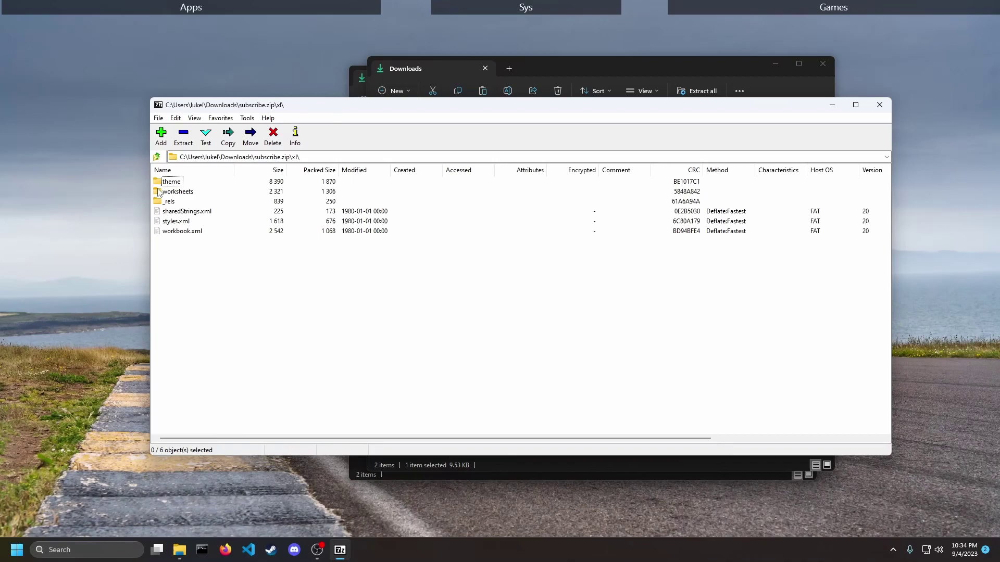
pyautogui.doubleClick(159, 191)
pyautogui.click(157, 182)
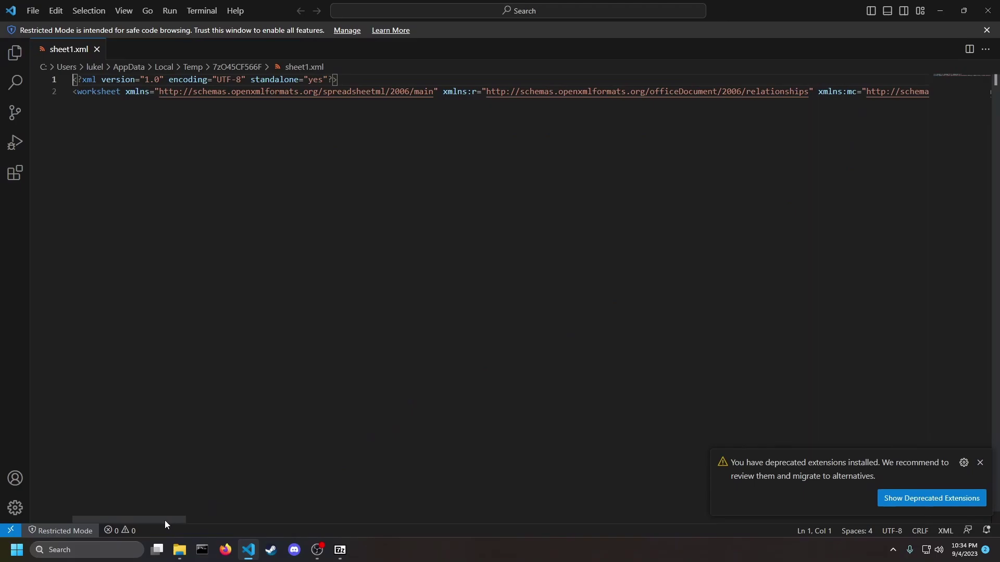
# - Close VS Code and reopen sheet1.xml from 7-Zip in its default editor
pyautogui.click(988, 10)
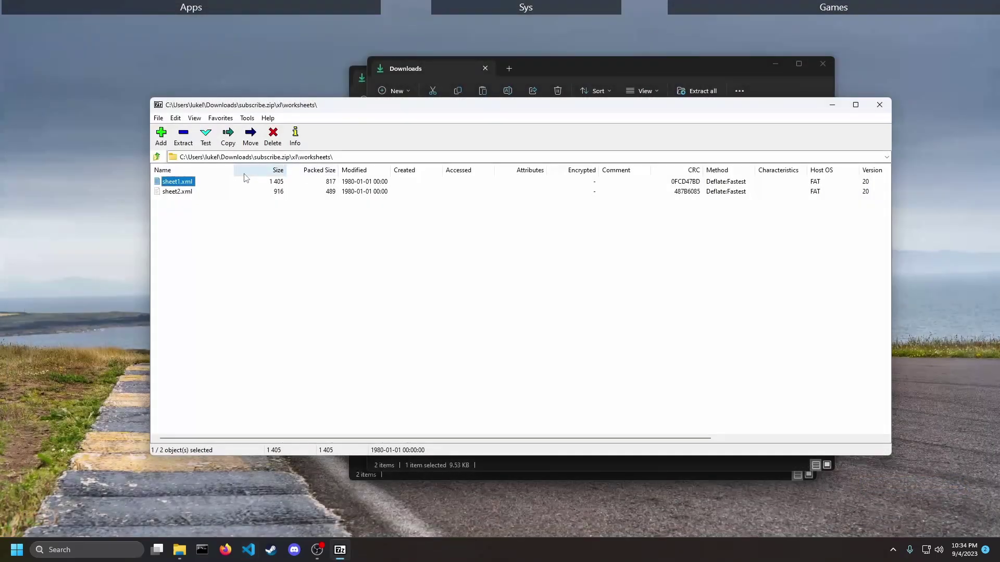
pyautogui.rightClick(183, 187)
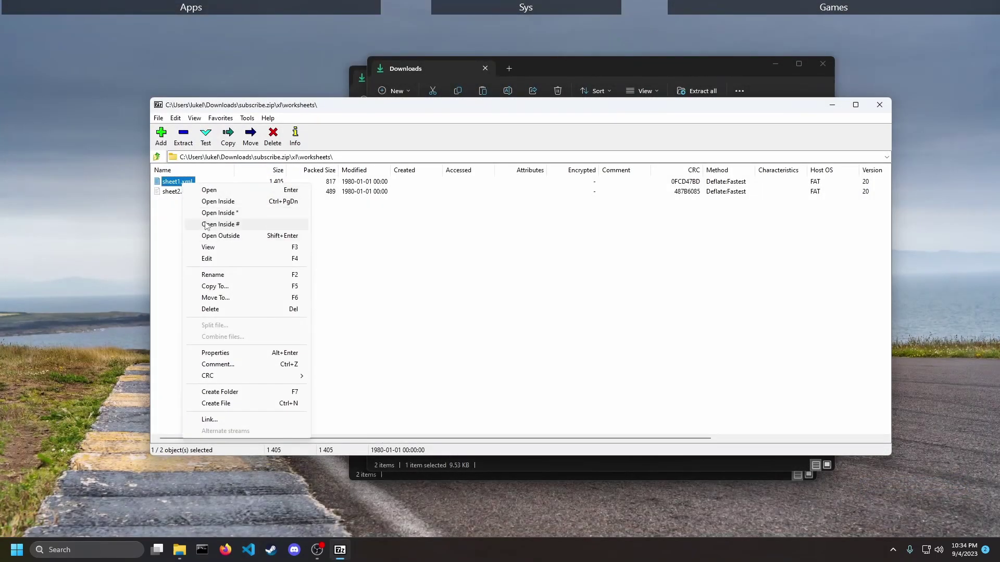
pyautogui.click(221, 191)
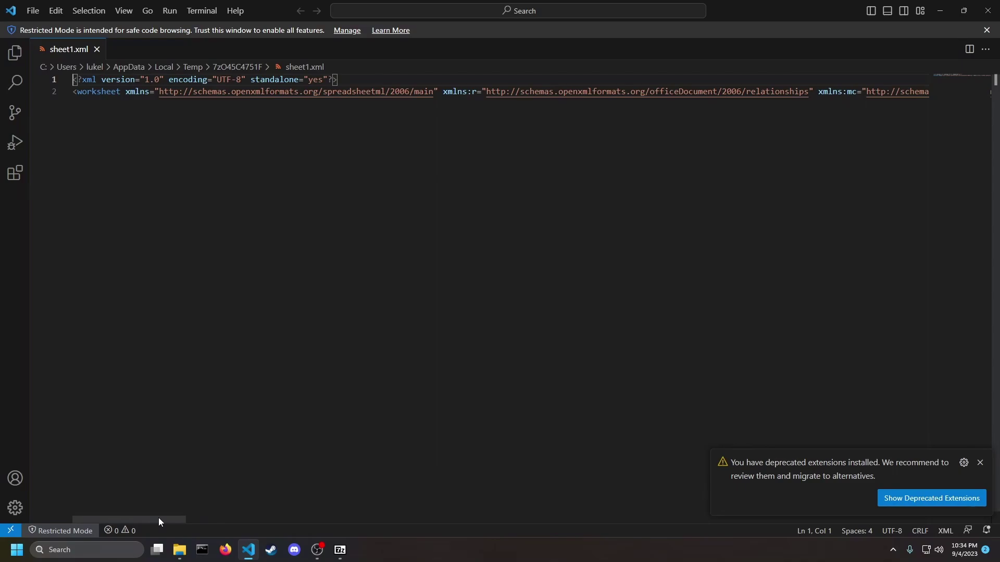
# - Scroll line 2 of sheet1.xml right to reveal the SHA-512 sheetProtection element
pyautogui.moveTo(159, 520); pyautogui.dragTo(774, 542)
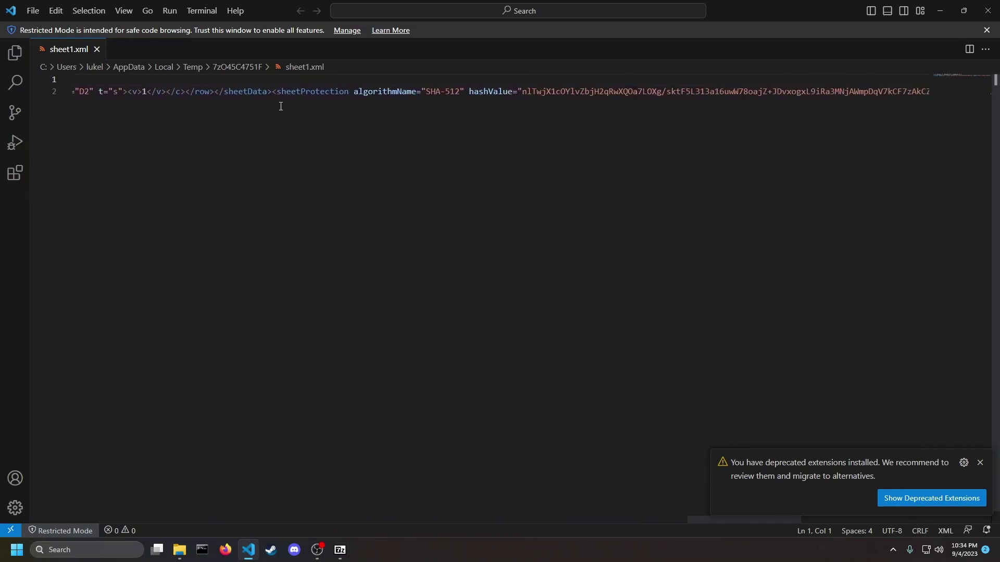
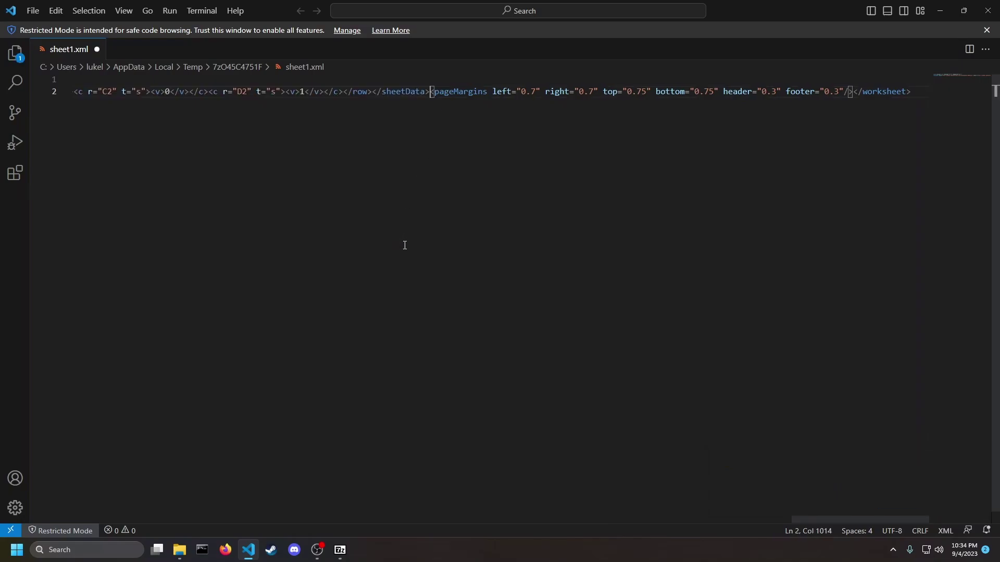
# - Save sheet1.xml without its sheetProtection element and close Visual Studio Code
pyautogui.hotkey('ctrl', 's')
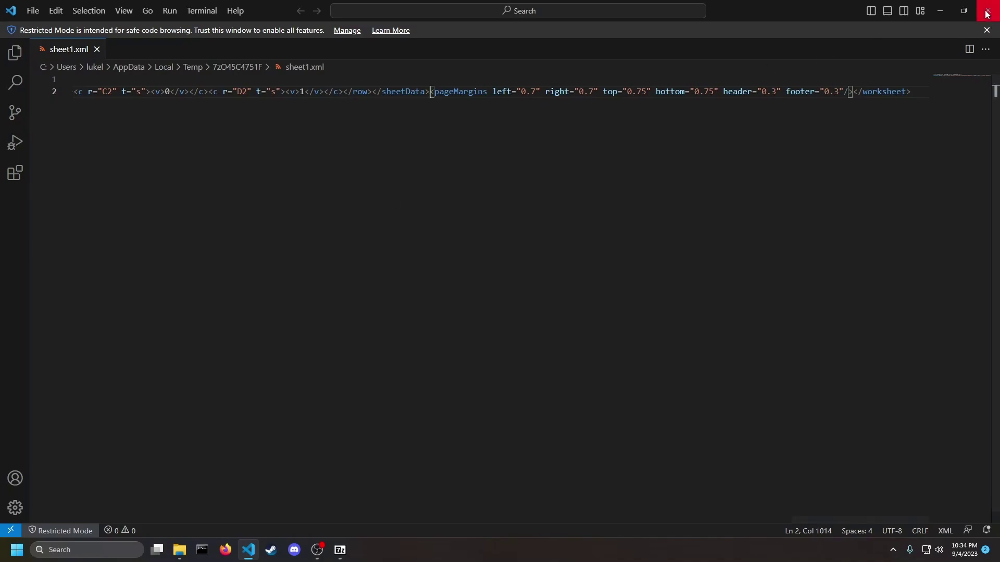
pyautogui.click(988, 10)
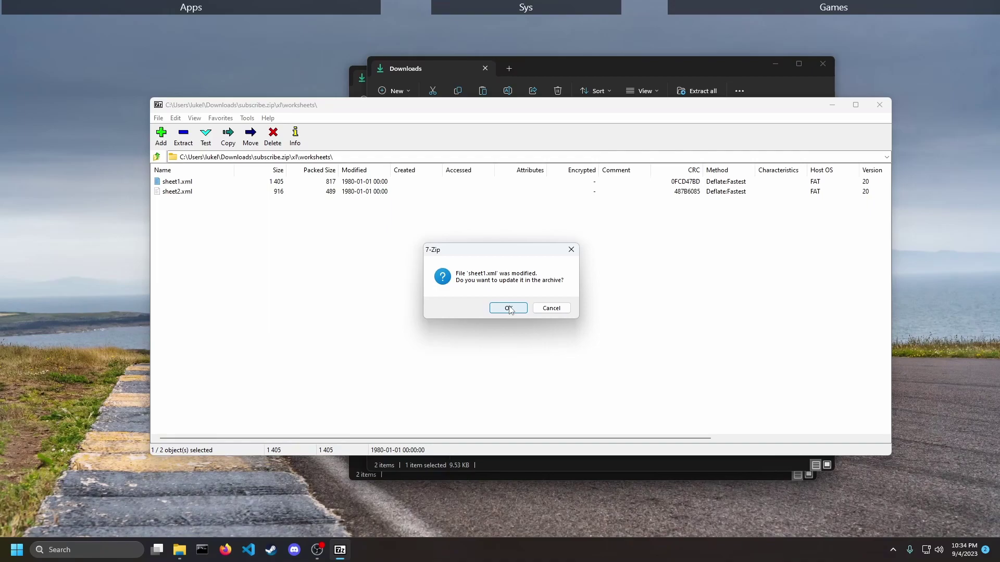
# - Confirm updating the edited sheet1.xml back into subscribe.zip
pyautogui.click(509, 308)
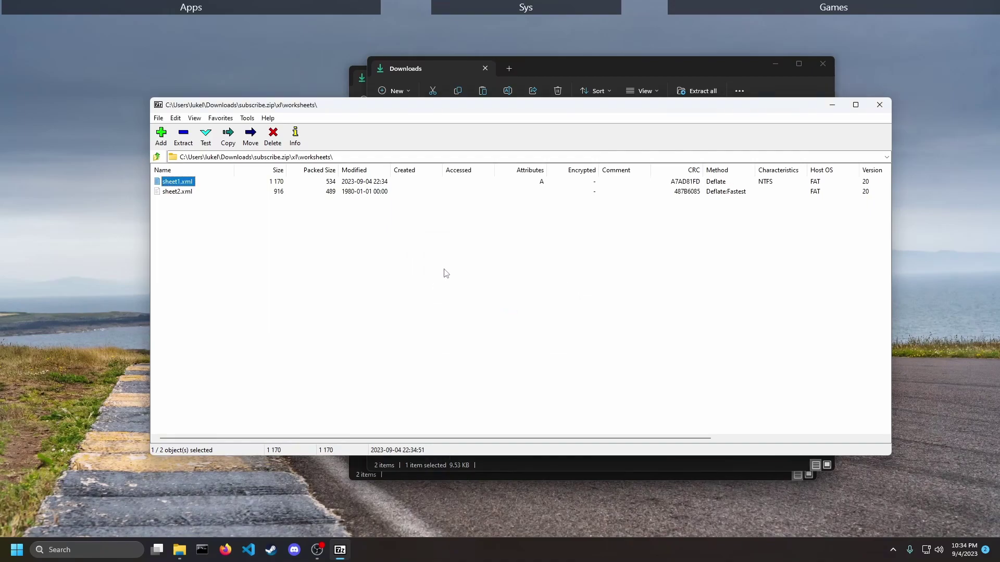
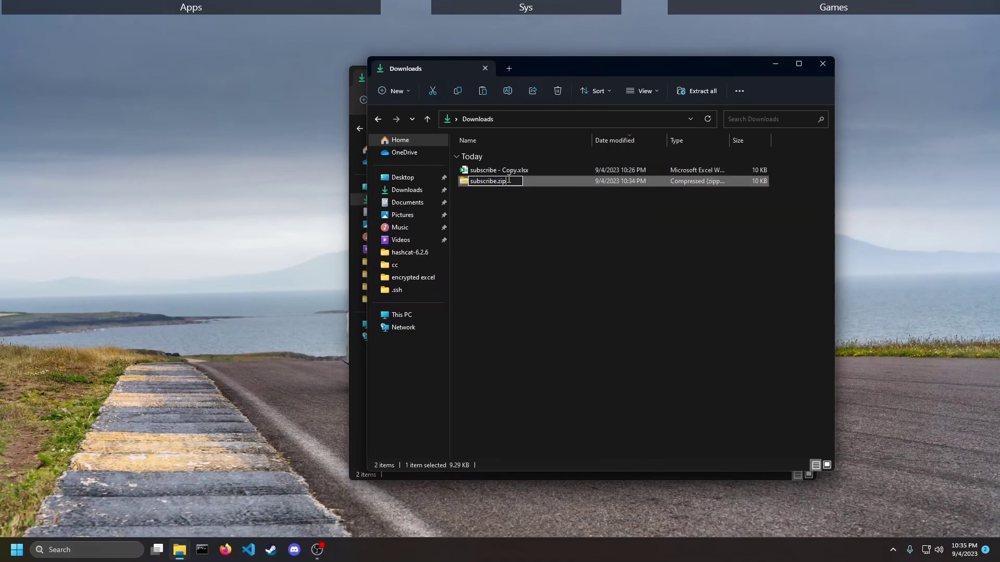
# - Change the file's extension from zip to xlsx, making it subscribe.xlsx, and confirm the extension-change warning
pyautogui.press('BackSpace')
pyautogui.press('BackSpace')
pyautogui.press('BackSpace')
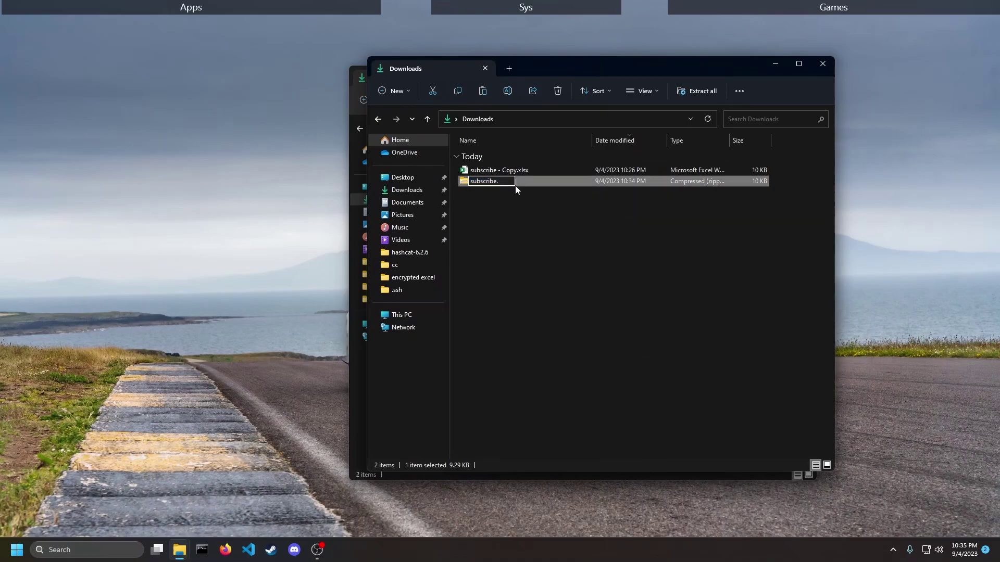
pyautogui.write('xlsx')
pyautogui.press('Return')
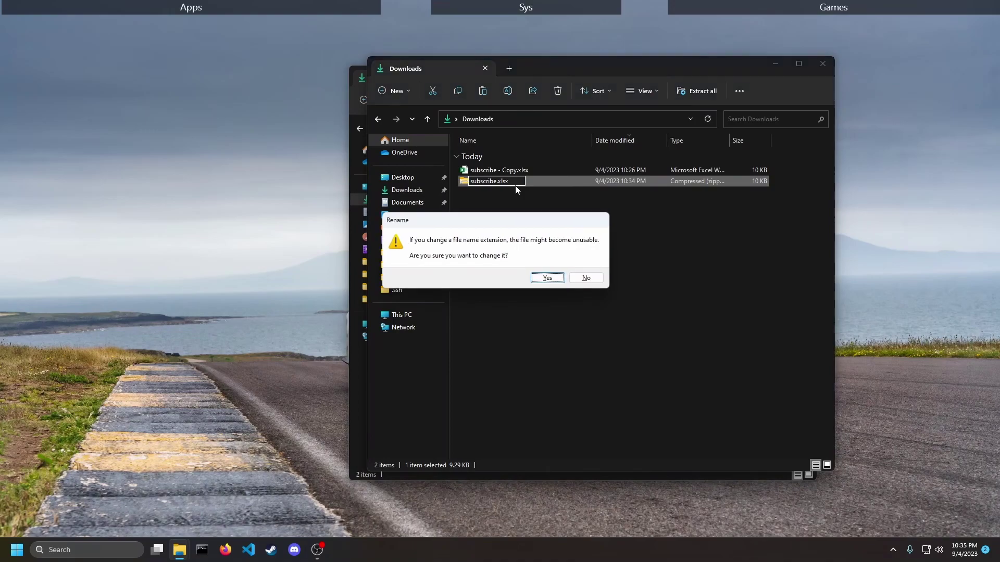
pyautogui.click(548, 278)
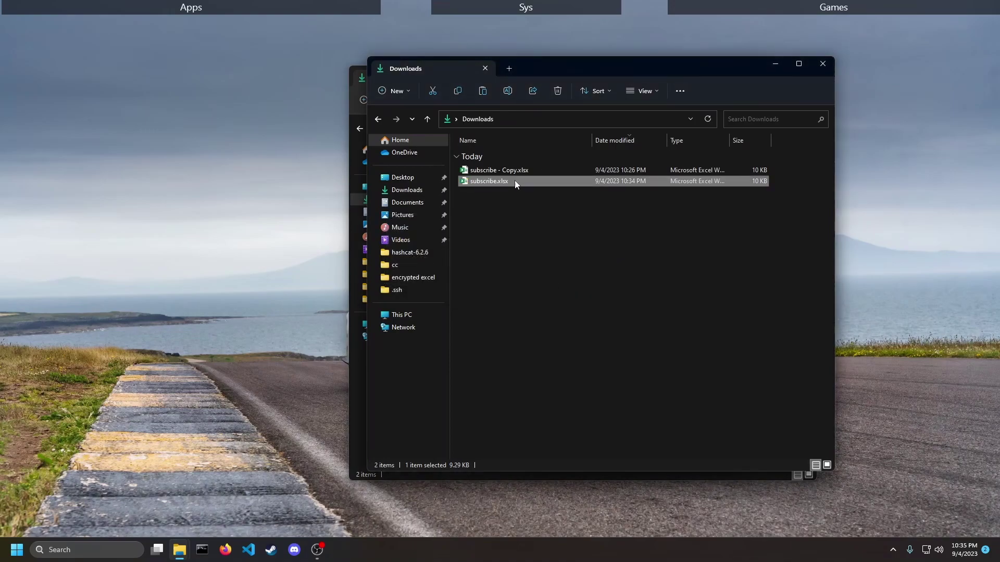
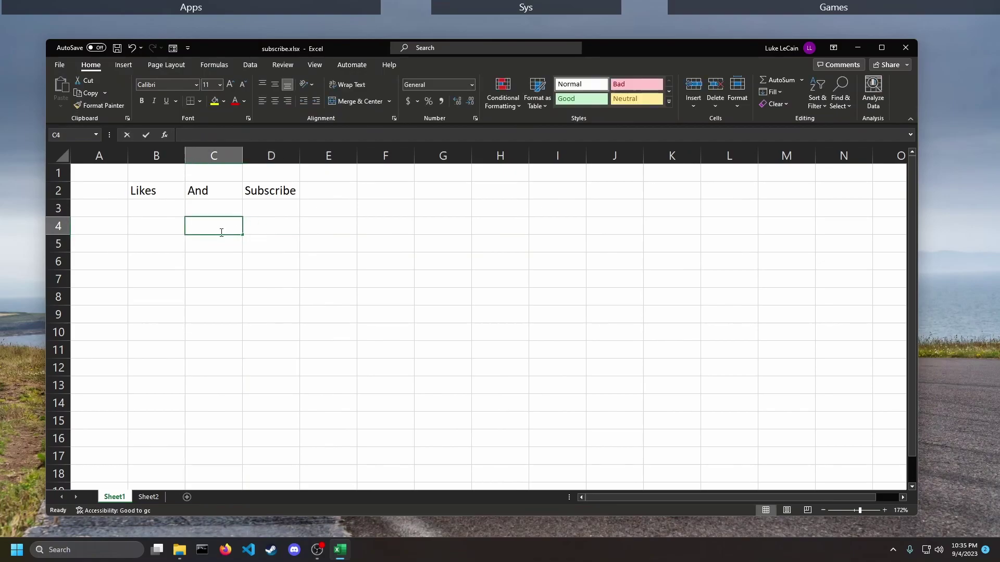
# - Test that C4 accepts typing and cancel, then restore 'Subscribe' in D2 by retyping 'Sub'
pyautogui.write('dowdaw')
pyautogui.press('BackSpace')
pyautogui.press('BackSpace')
pyautogui.press('BackSpace')
pyautogui.press('BackSpace')
pyautogui.press('BackSpace')
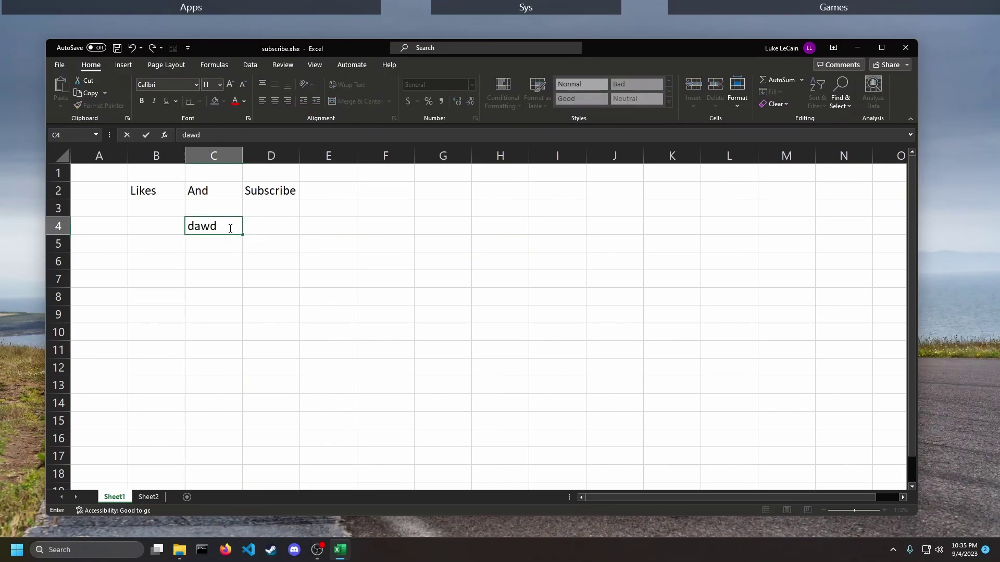
pyautogui.press('Escape')
pyautogui.click(264, 194)
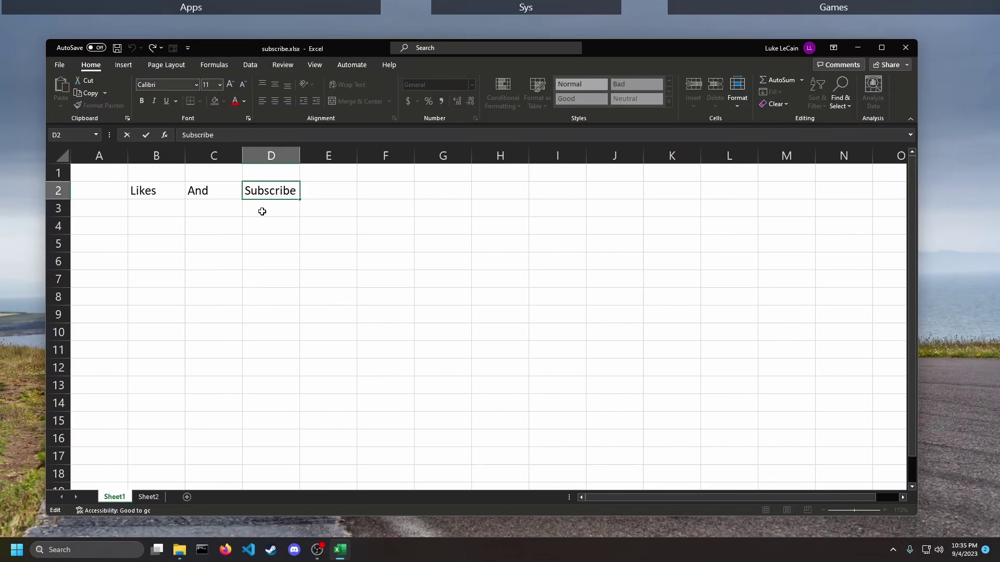
pyautogui.doubleClick(263, 197)
pyautogui.press('BackSpace')
pyautogui.press('BackSpace')
pyautogui.press('BackSpace')
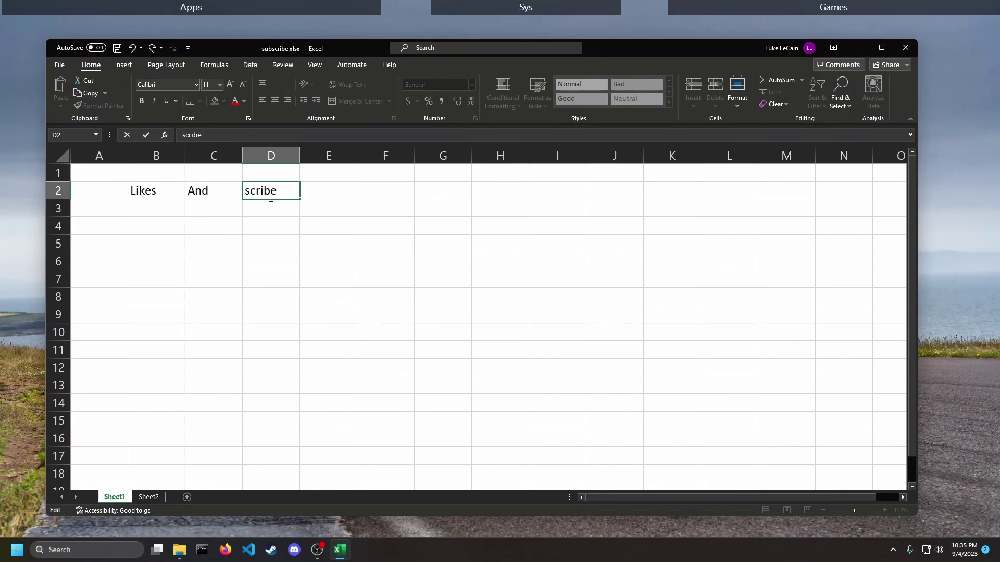
pyautogui.write('Sub')
pyautogui.click(348, 243)
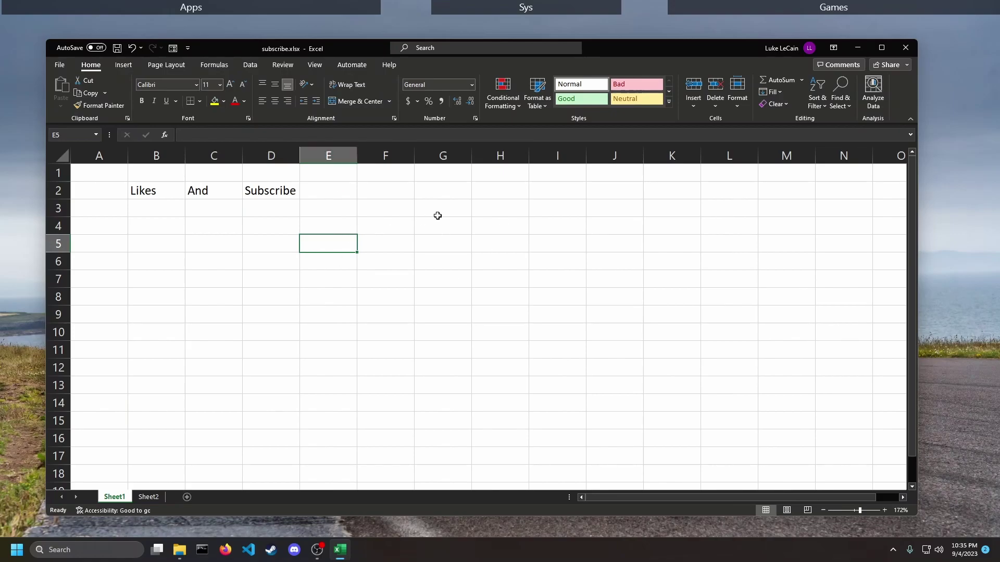
# - Check Sheet2 and its tab options menu, then return to Sheet1
pyautogui.click(156, 498)
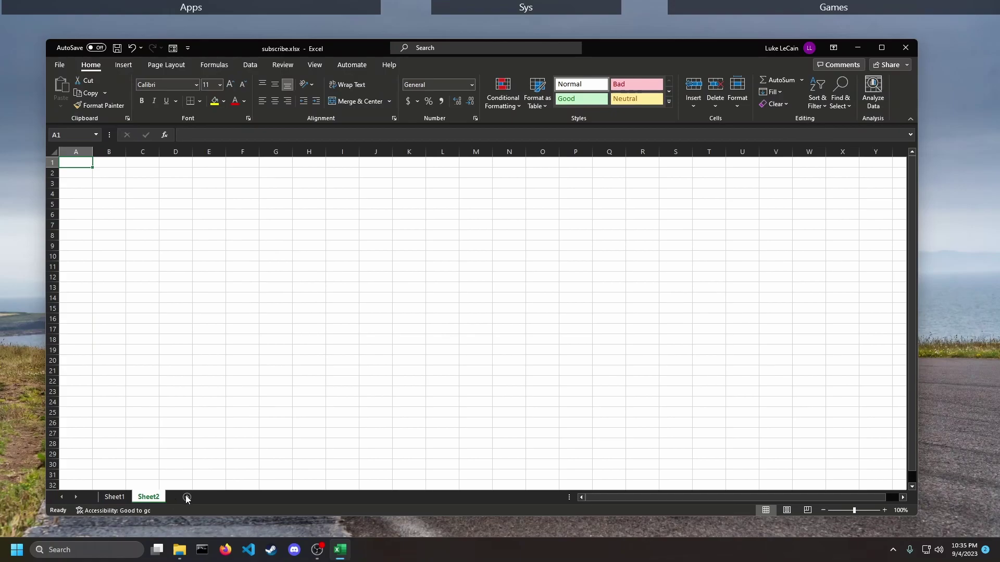
pyautogui.hotkey('ctrl', 'pageup')
pyautogui.rightClick(148, 497)
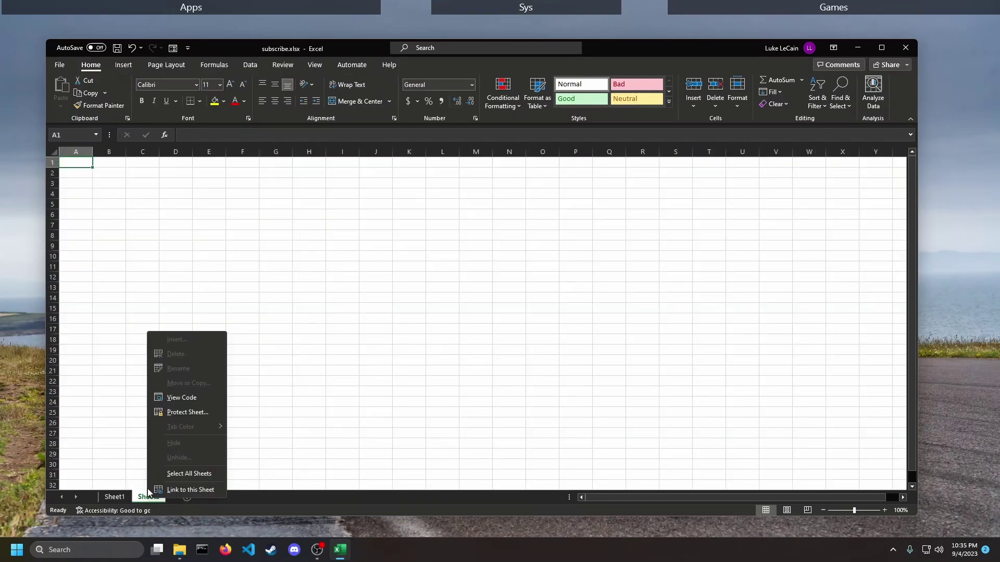
pyautogui.press('Escape')
pyautogui.click(117, 498)
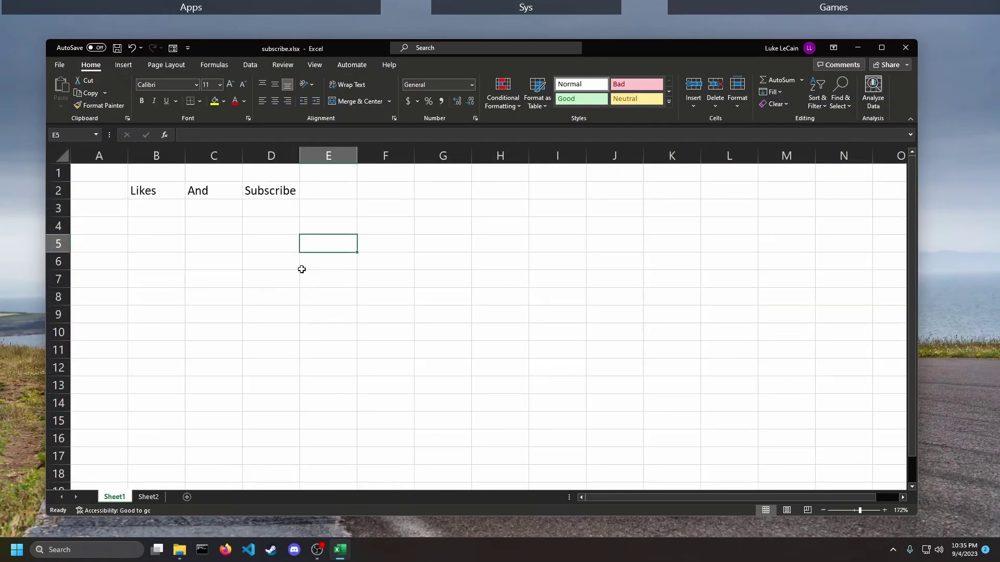
# - Close subscribe.xlsx without saving, leaving the Downloads folder window in view
pyautogui.moveTo(179, 550)
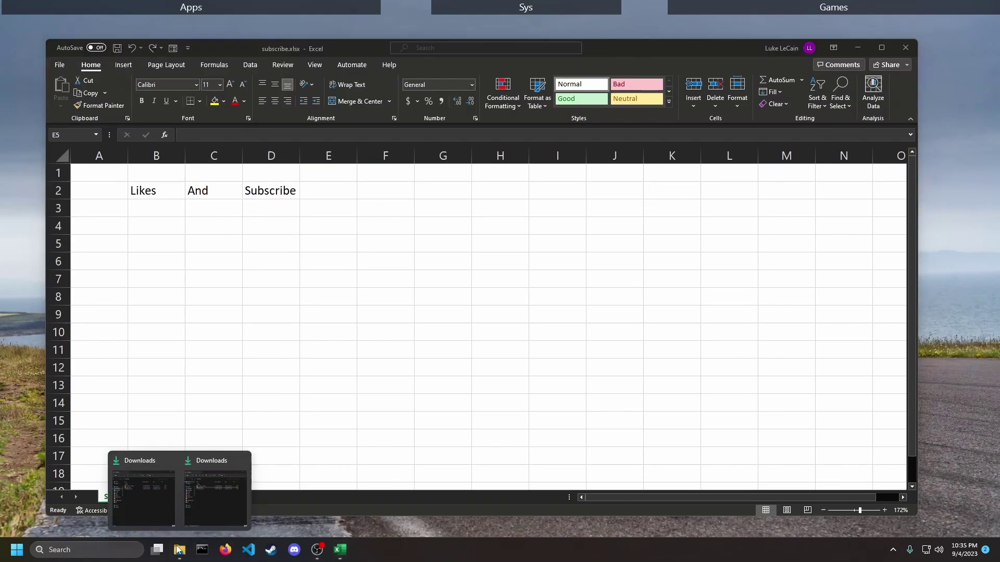
pyautogui.click(153, 490)
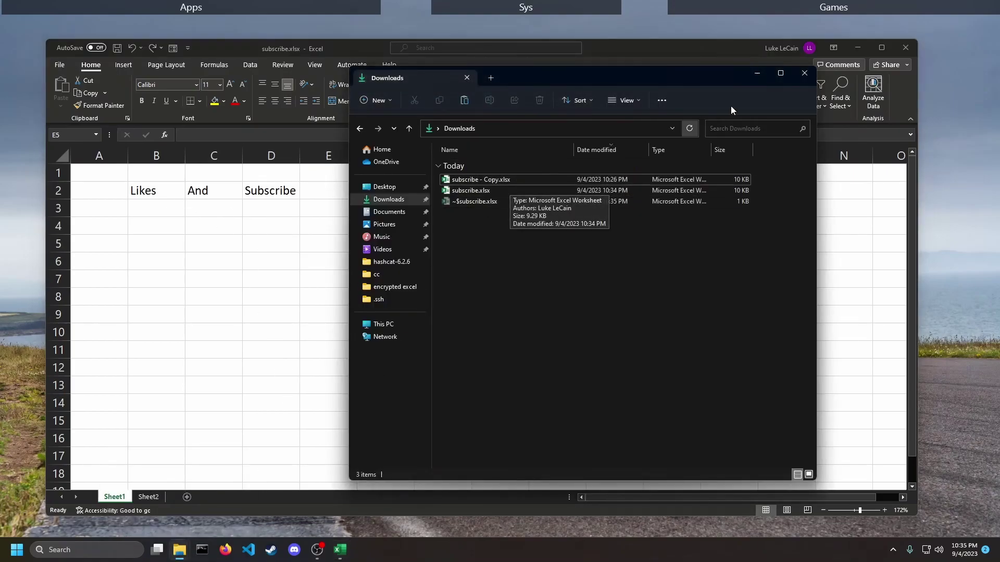
pyautogui.click(805, 73)
pyautogui.hotkey('alt', 'F4')
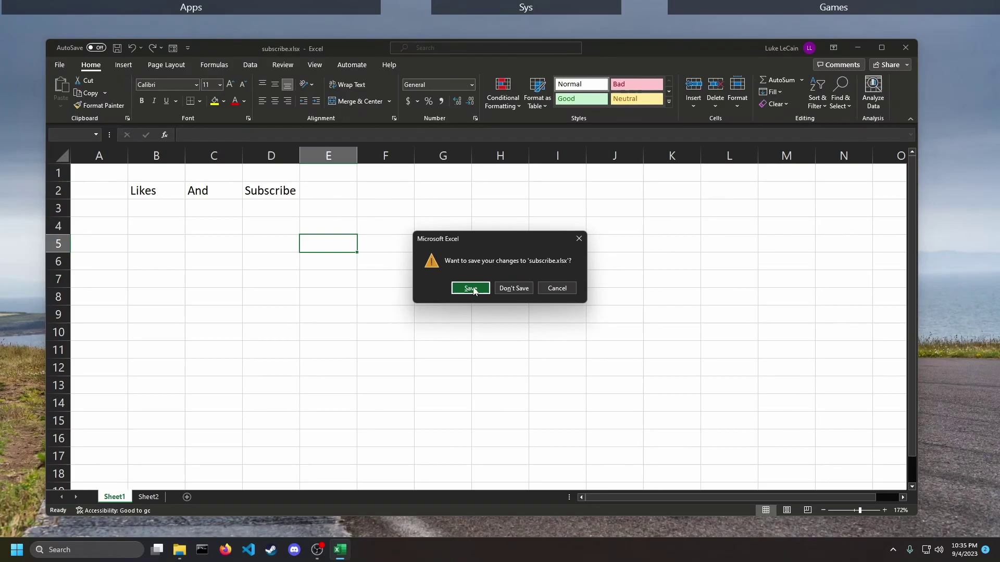
pyautogui.click(514, 288)
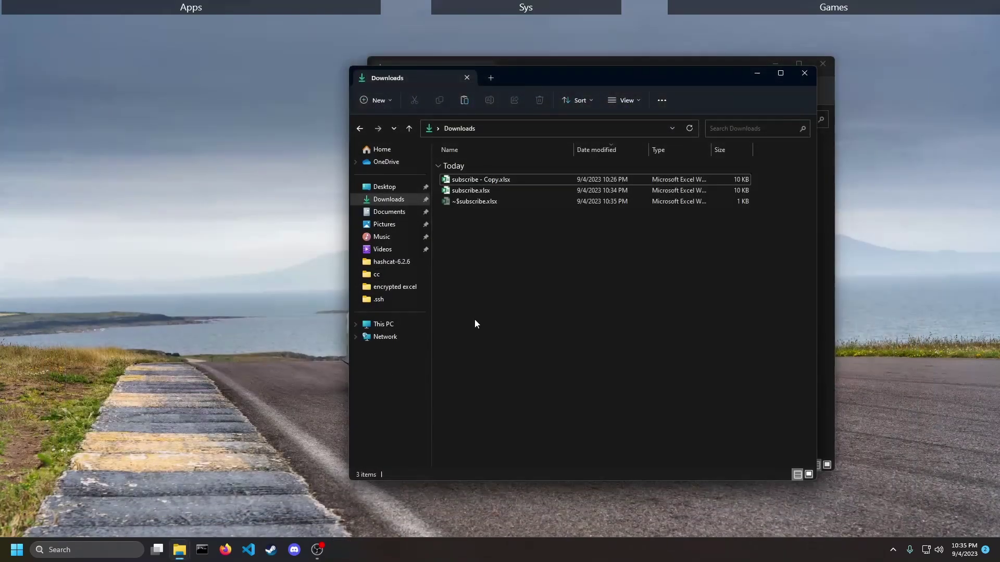
# - Put subscribe.xlsx's name into edit mode, with the cursor at the end of the name
pyautogui.rightClick(493, 191)
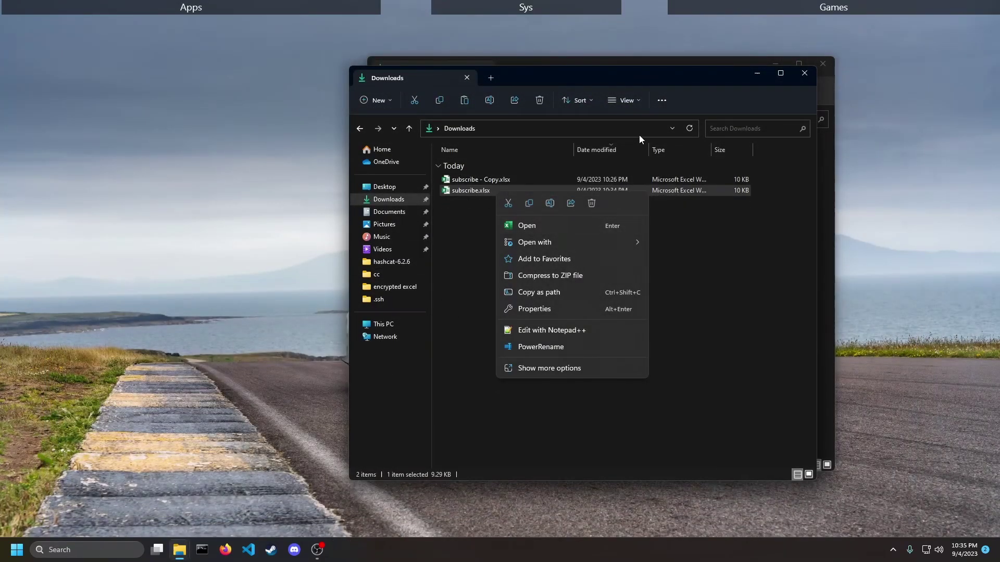
pyautogui.click(550, 203)
pyautogui.click(499, 191)
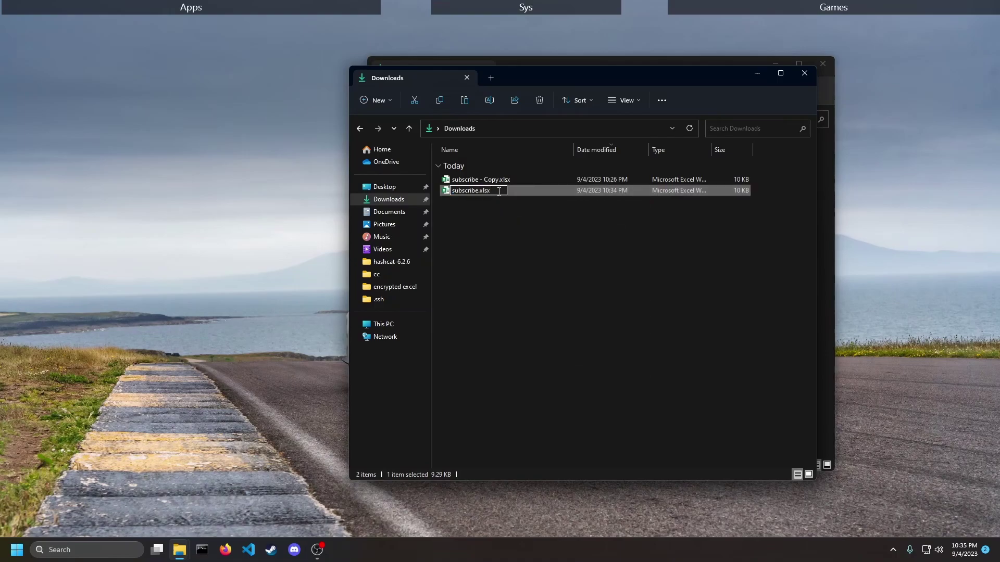
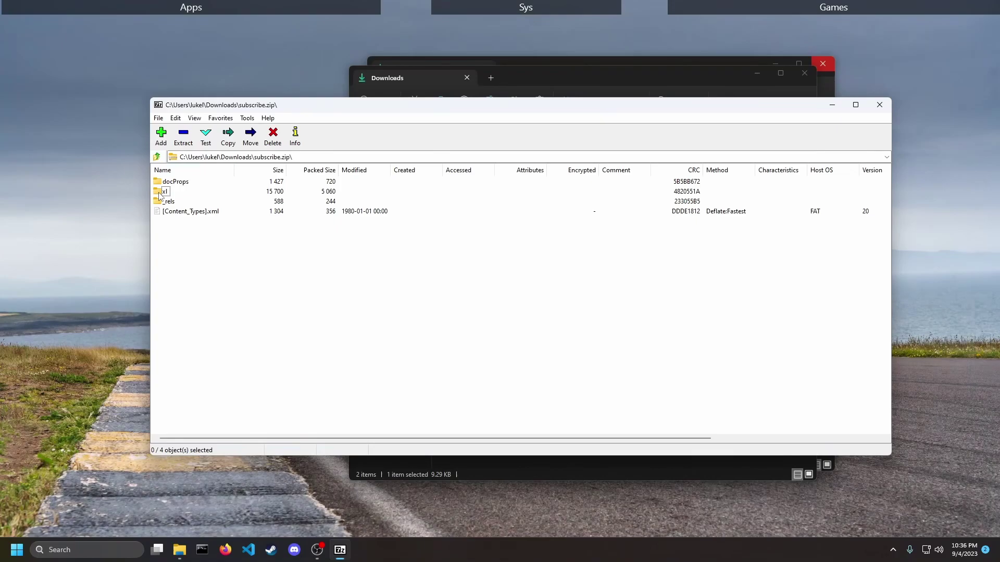
# - Enter the archive's xl folder and bring up the context menu for workbook.xml
pyautogui.doubleClick(159, 194)
pyautogui.click(184, 232)
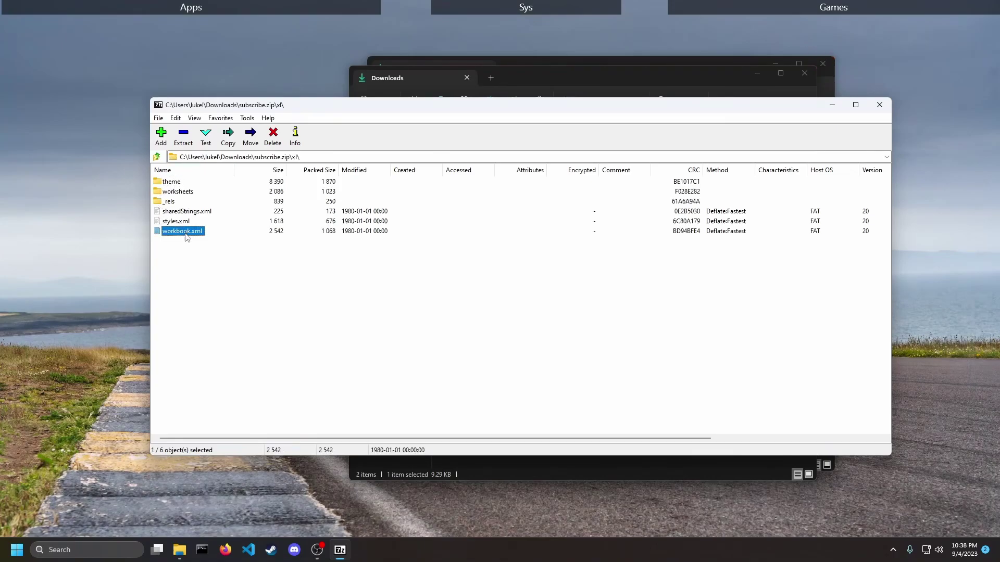
pyautogui.rightClick(186, 235)
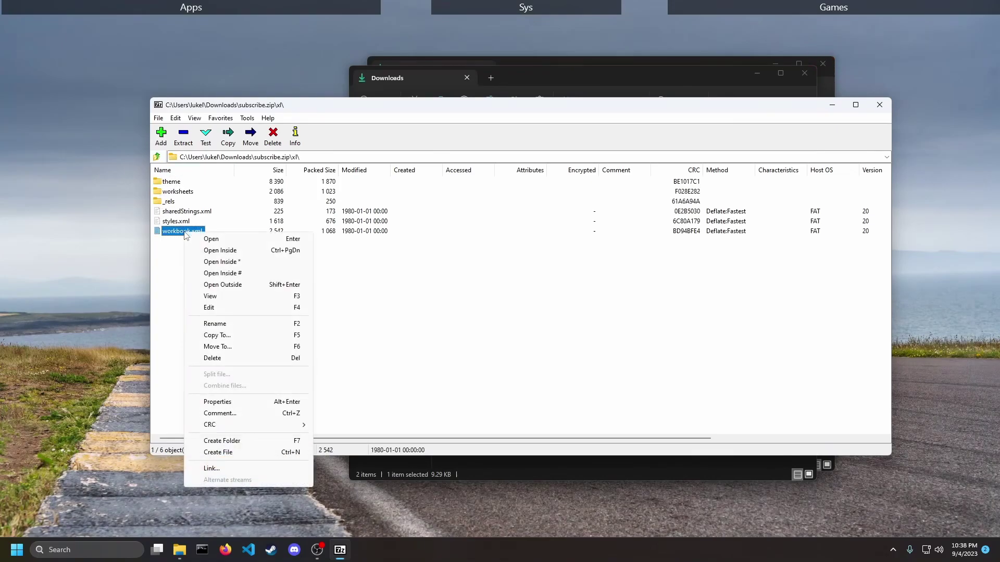
# - View workbook.xml in Notepad, jump to its end and search for 'protect'
pyautogui.click(213, 308)
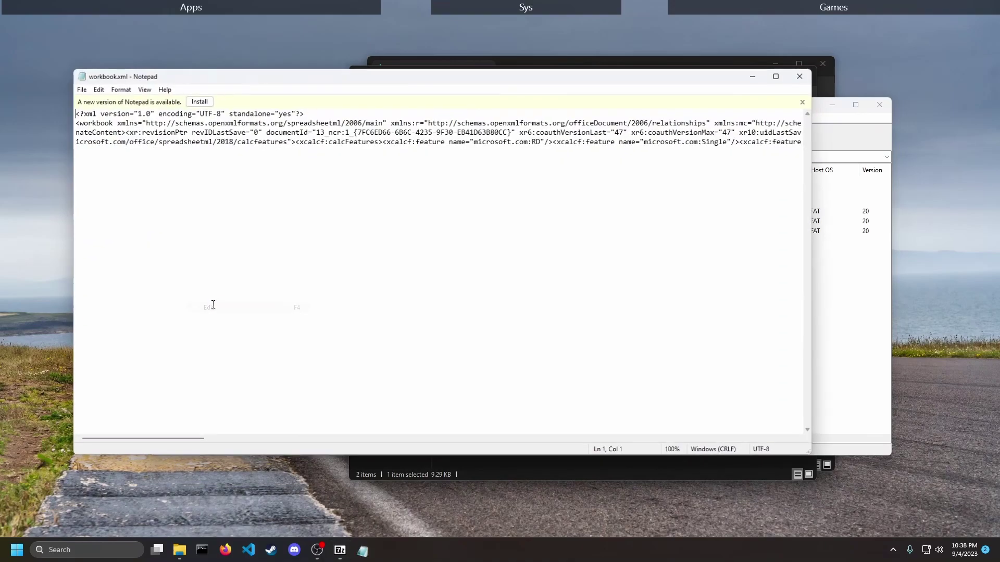
pyautogui.hotkey('ctrl', 'End')
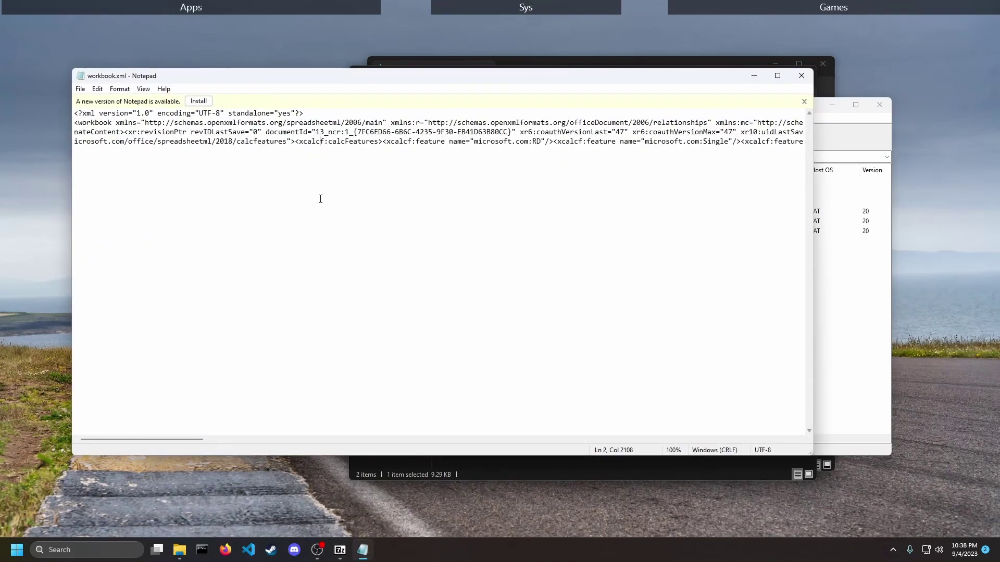
pyautogui.hotkey('ctrl', 'f')
pyautogui.write('protec')
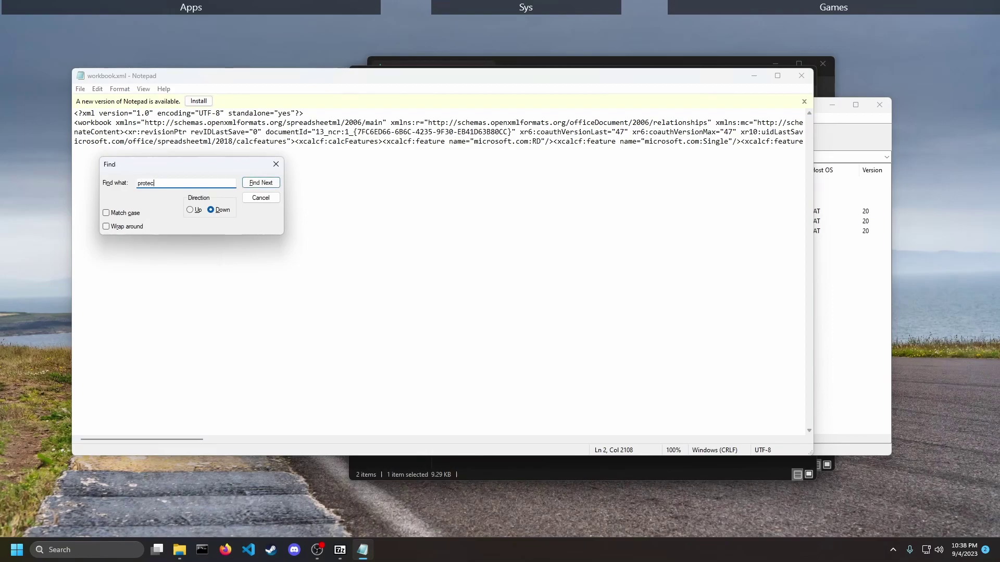
pyautogui.write('xt')
pyautogui.press('Return')
# - Repeat the search upward to locate the workbookProtection tag
pyautogui.click(528, 311)
pyautogui.click(189, 182)
pyautogui.click(190, 209)
pyautogui.click(261, 182)
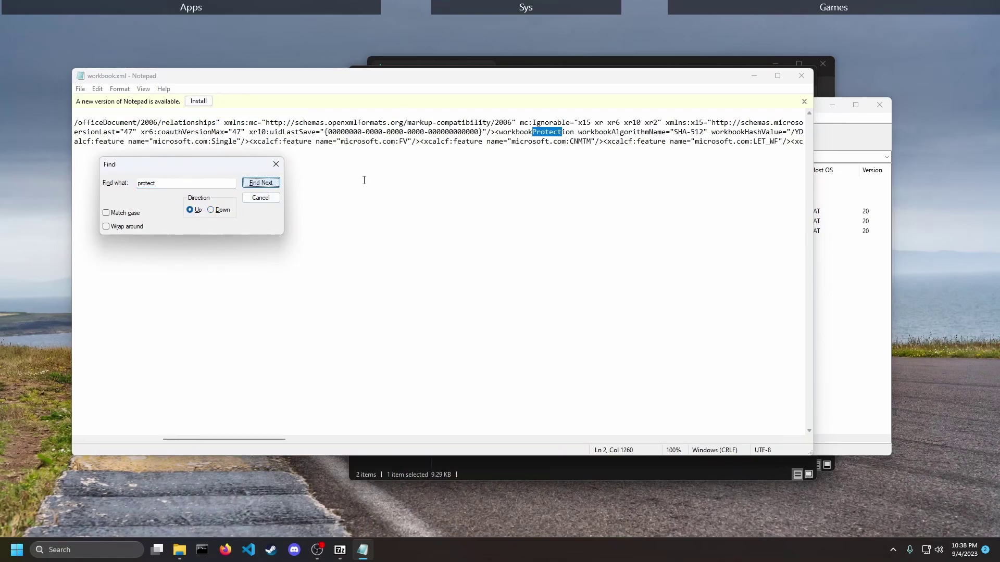
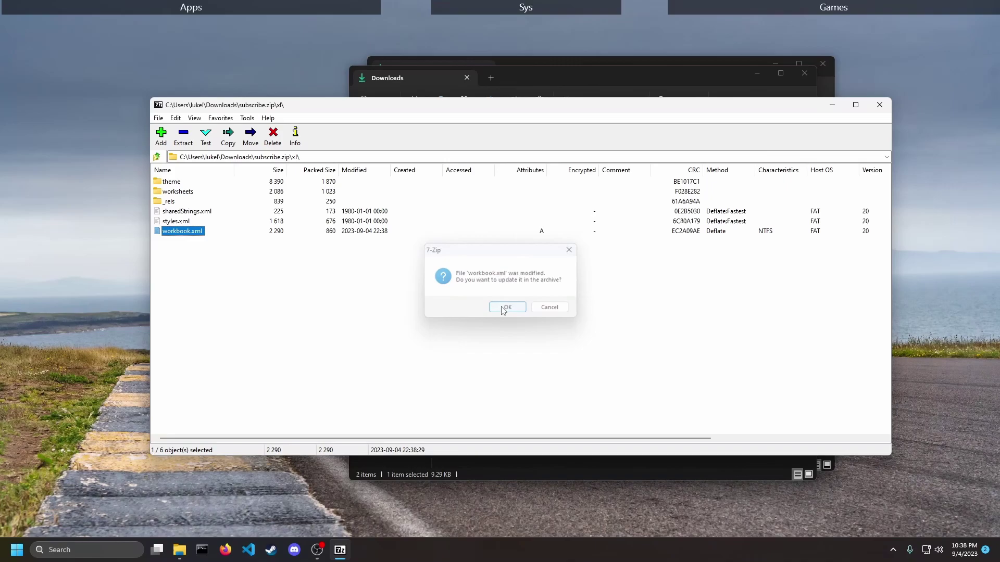
# - Close the 7-Zip File Manager window on subscribe.zip to return to the Downloads folder
pyautogui.click(879, 107)
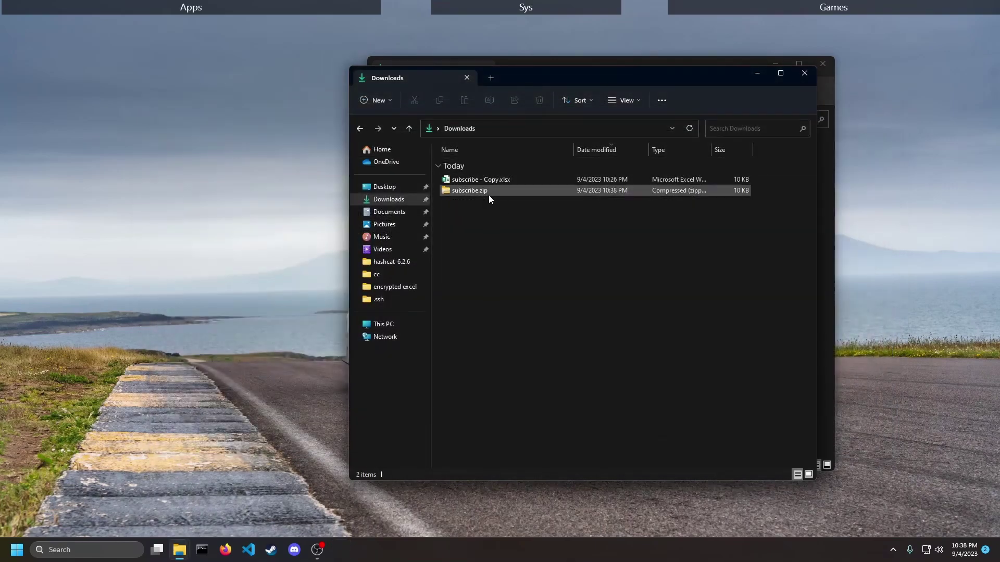
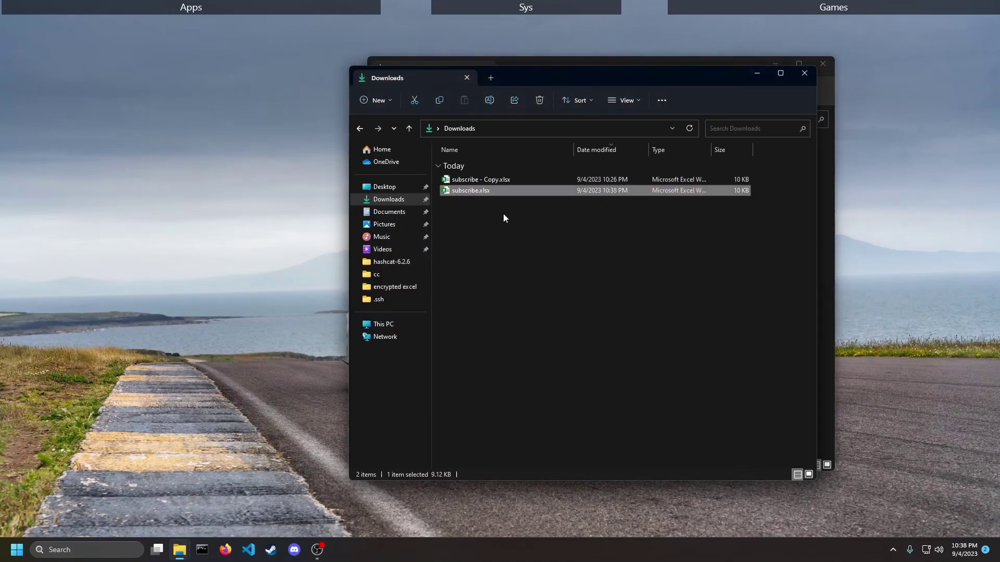
# - Open subscribe.xlsx from the Downloads folder in Excel
pyautogui.doubleClick(495, 191)
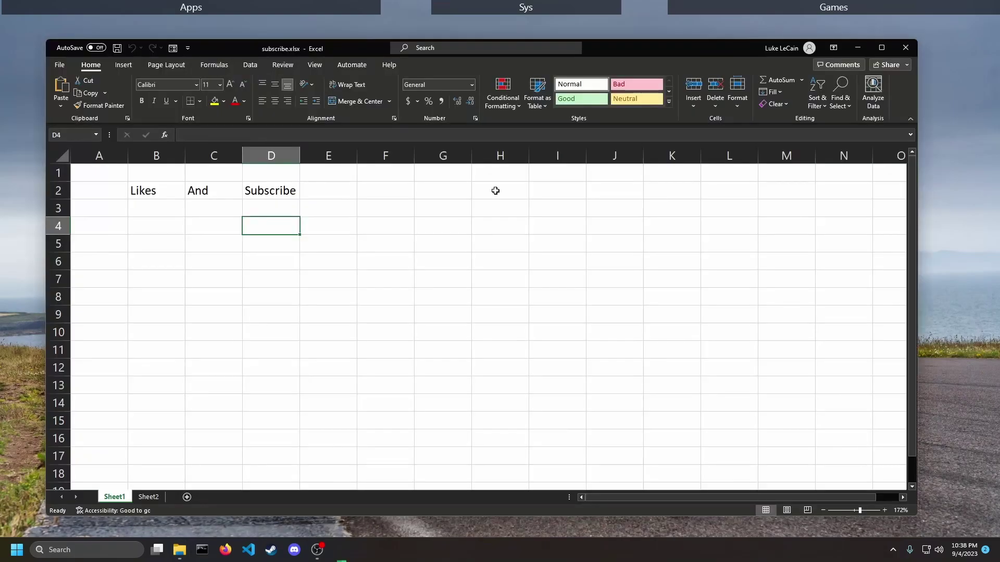
# - Add a new Sheet4, then delete it to confirm sheets can be added and removed
pyautogui.click(182, 498)
pyautogui.click(220, 497)
pyautogui.rightClick(194, 500)
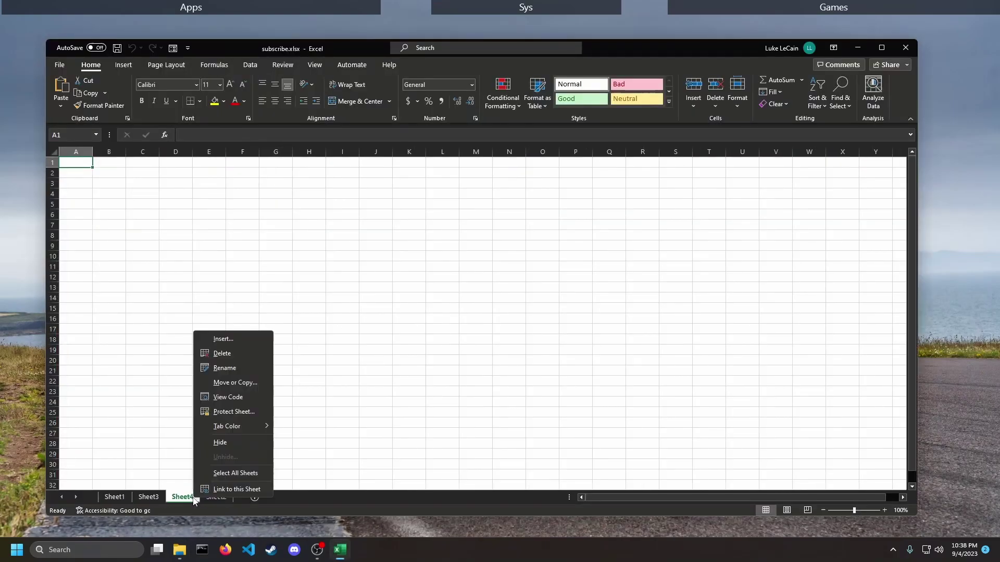
pyautogui.click(222, 353)
# - Delete Sheet2, then go back to Sheet1 and select cell D8 to test editing
pyautogui.rightClick(186, 497)
pyautogui.click(206, 353)
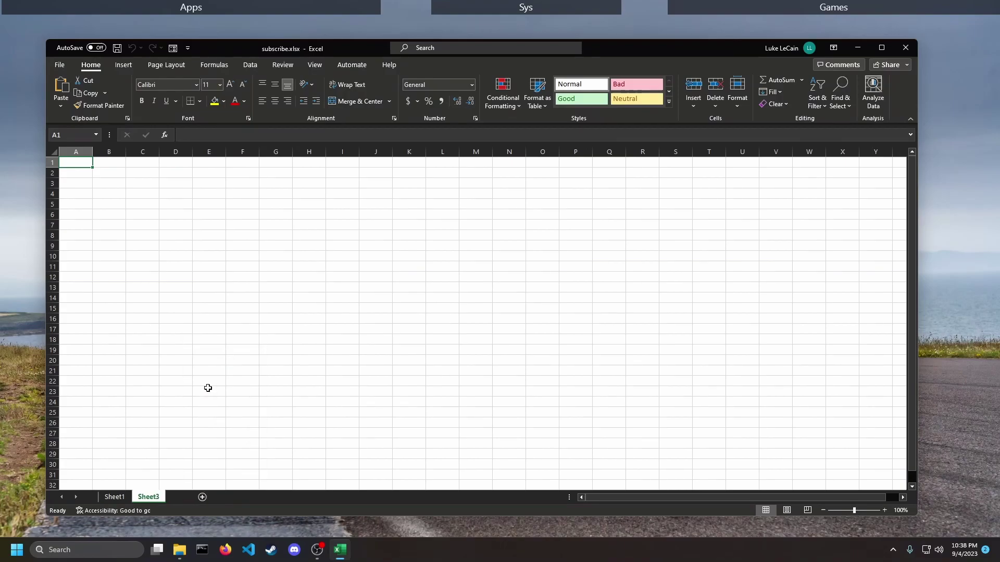
pyautogui.click(117, 496)
pyautogui.click(271, 297)
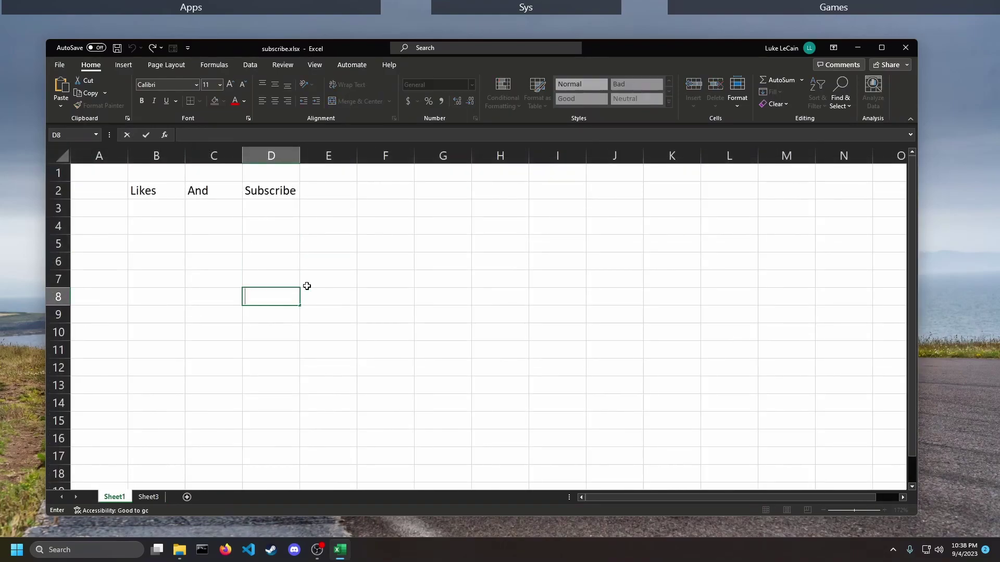